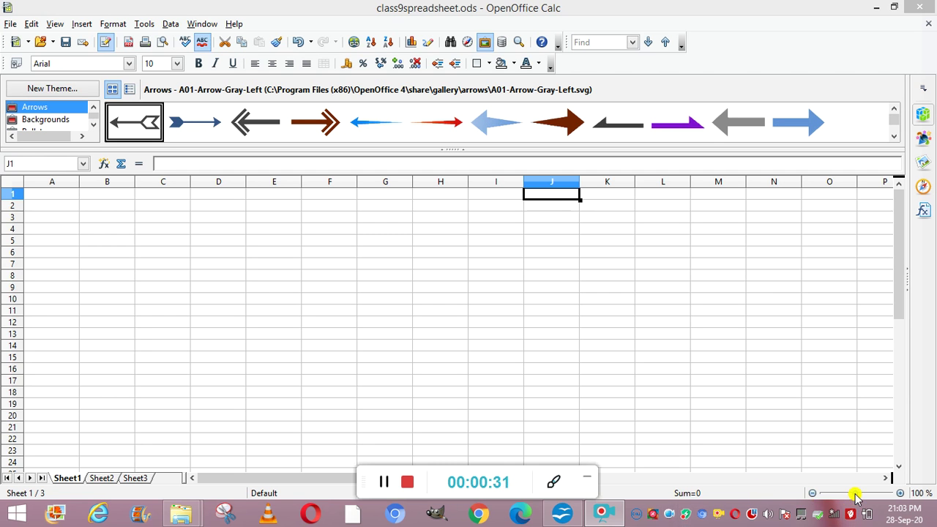
Step: Switch the sheet from normal view to Page Break Preview
{"action": "mouse_move", "coordinate": [854, 494]}
{"action": "left_mouse_down"}
{"action": "mouse_move", "coordinate": [827, 496]}
{"action": "mouse_move", "coordinate": [878, 494]}
{"action": "mouse_move", "coordinate": [855, 496]}
{"action": "left_mouse_up"}
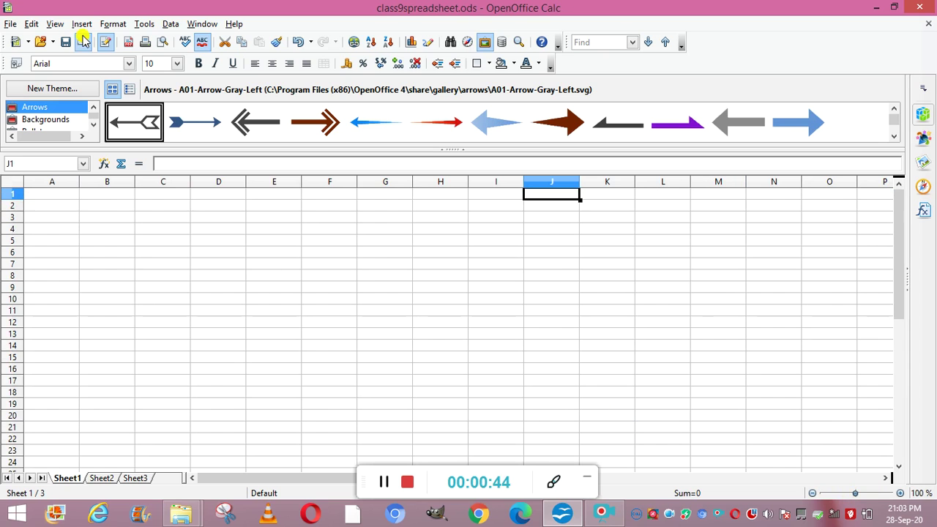
{"action": "left_click", "coordinate": [52, 26]}
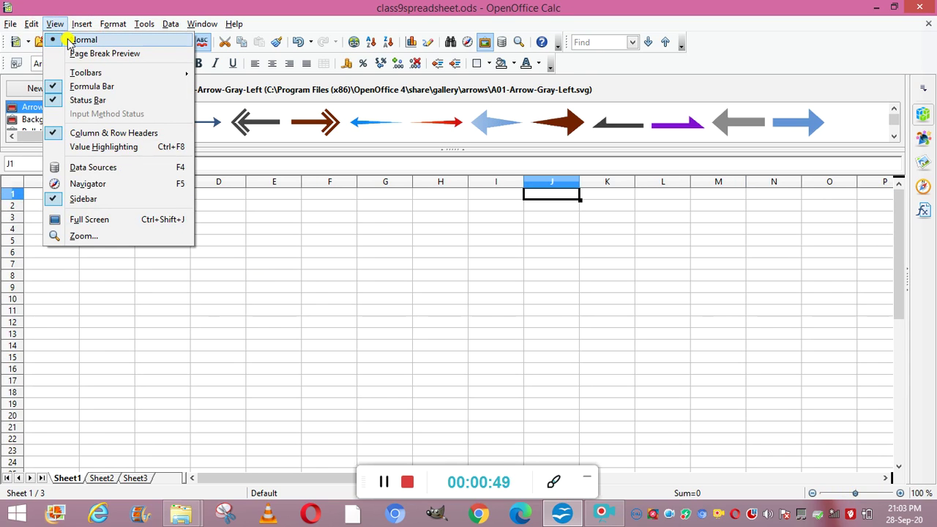
{"action": "left_click", "coordinate": [85, 56]}
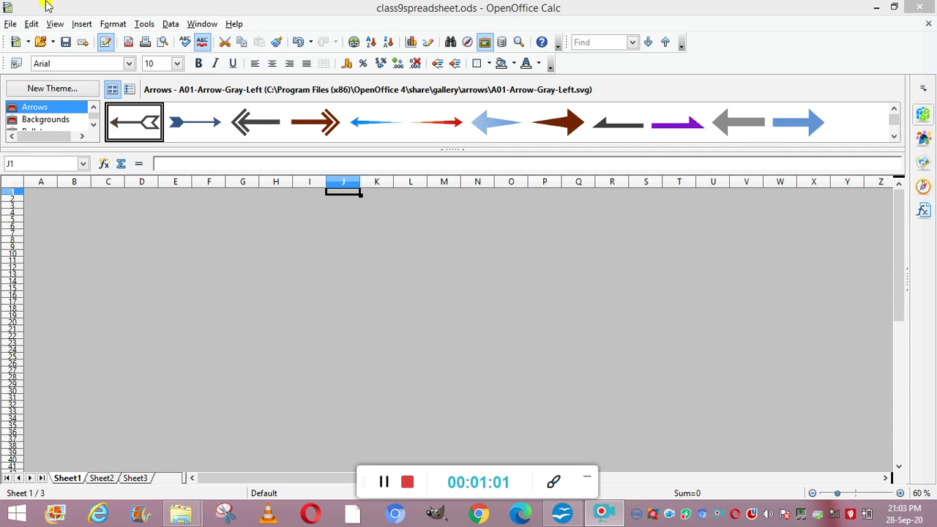
Step: Show the sheet in full screen and return to the regular window
{"action": "left_click", "coordinate": [55, 24]}
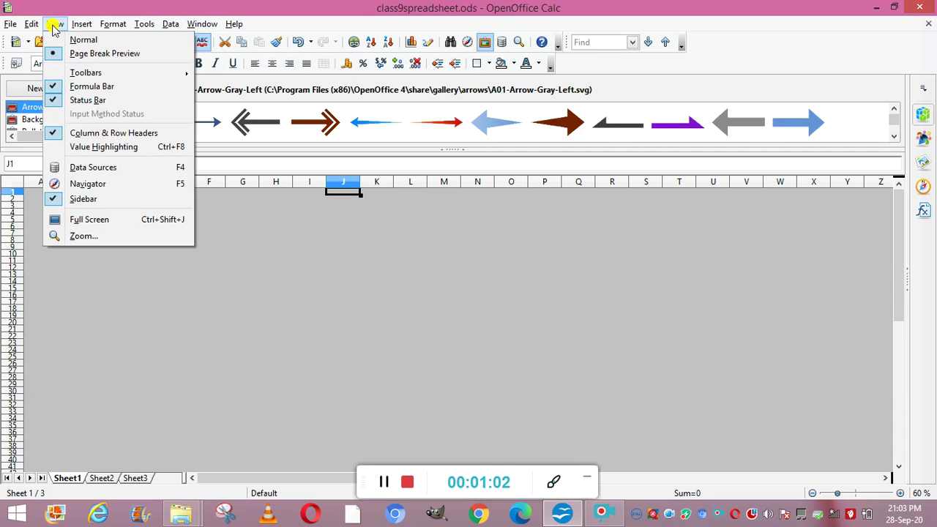
{"action": "left_click", "coordinate": [89, 220]}
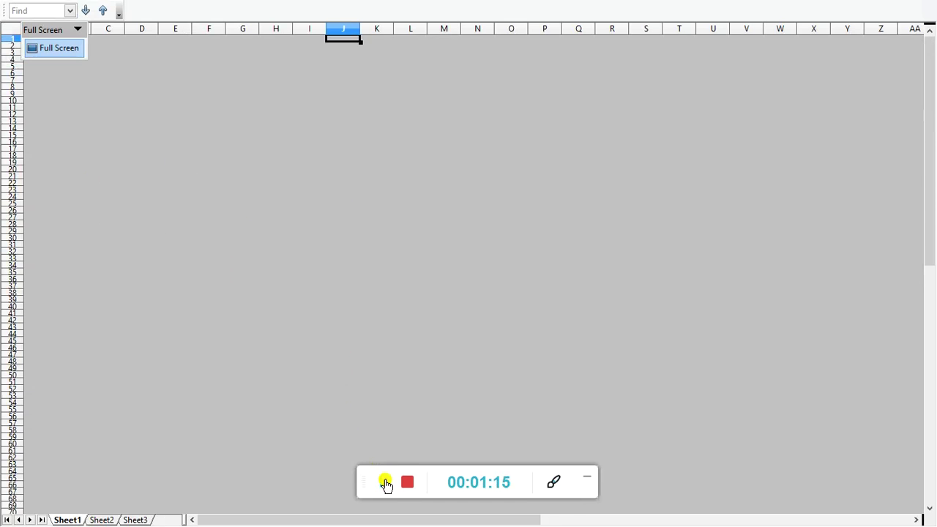
{"action": "key", "text": "ctrl+shift+j"}
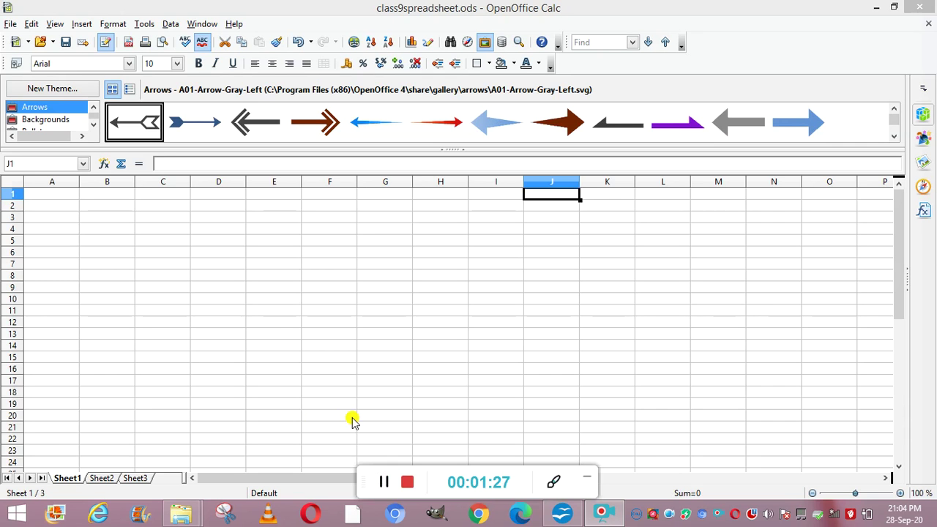
Step: Select the cell range A2:G14 on Sheet1
{"action": "left_click", "coordinate": [46, 206]}
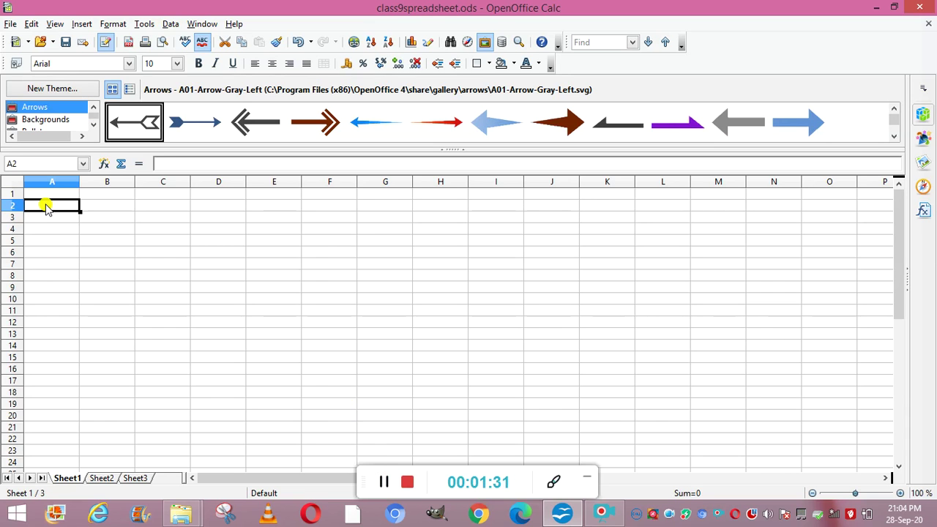
{"action": "key", "text": "shift+Right"}
{"action": "key", "text": "shift+Right"}
{"action": "key", "text": "shift+Right"}
{"action": "key", "text": "shift+Right"}
{"action": "key", "text": "shift+Right"}
{"action": "key", "text": "shift+Right"}
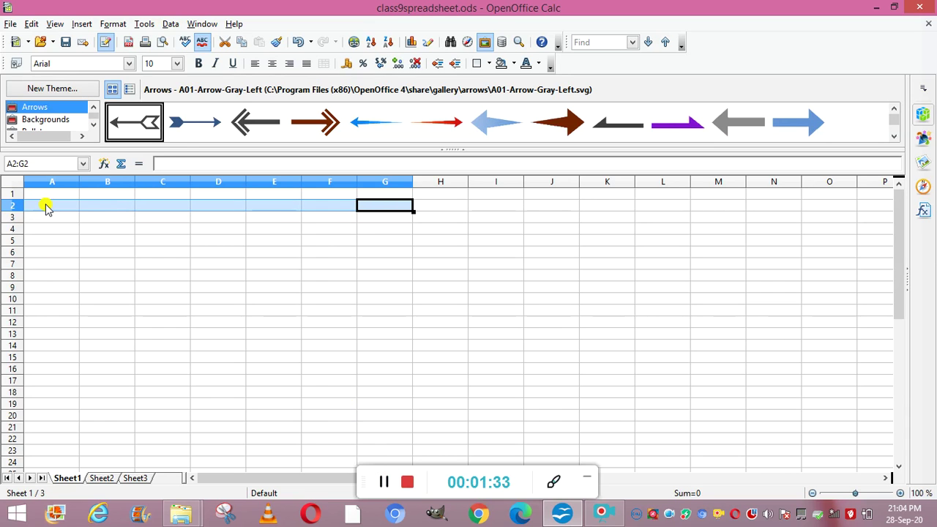
{"action": "key", "text": "shift+Down"}
{"action": "key", "text": "shift+Down"}
{"action": "key", "text": "shift+Down"}
{"action": "key", "text": "shift+Down"}
{"action": "key", "text": "shift+Down"}
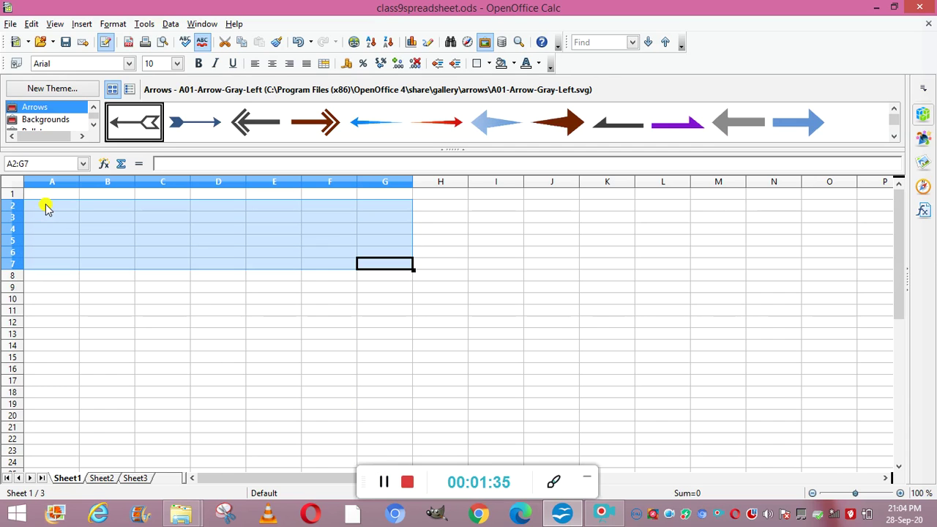
{"action": "key", "text": "shift+Down"}
{"action": "key", "text": "shift+Down"}
{"action": "key", "text": "shift+Down"}
{"action": "key", "text": "shift+Down"}
{"action": "key", "text": "shift+Down"}
{"action": "key", "text": "shift+Down"}
{"action": "key", "text": "shift+Down"}
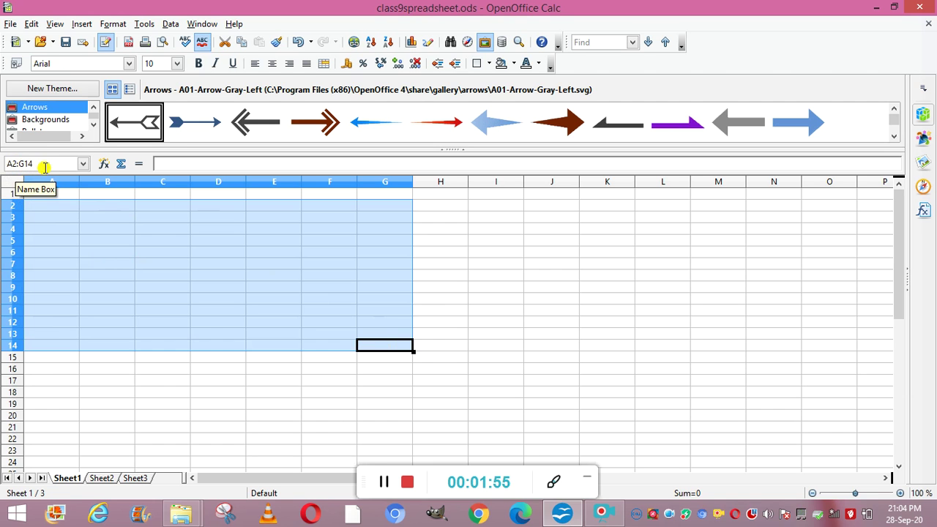
Step: Select the cell range H11:M18 on Sheet1
{"action": "left_click", "coordinate": [438, 314]}
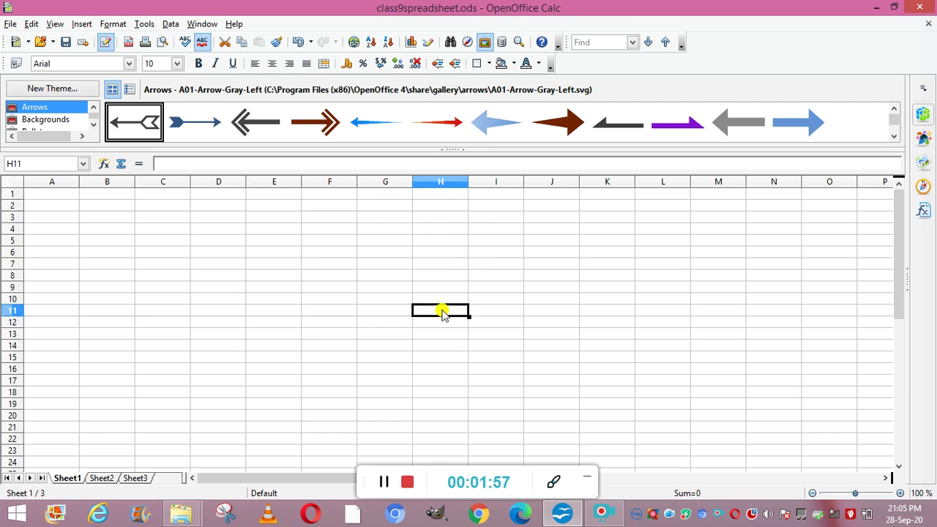
{"action": "key", "text": "shift+Right"}
{"action": "key", "text": "shift+Right"}
{"action": "key", "text": "shift+Right"}
{"action": "key", "text": "shift+Right"}
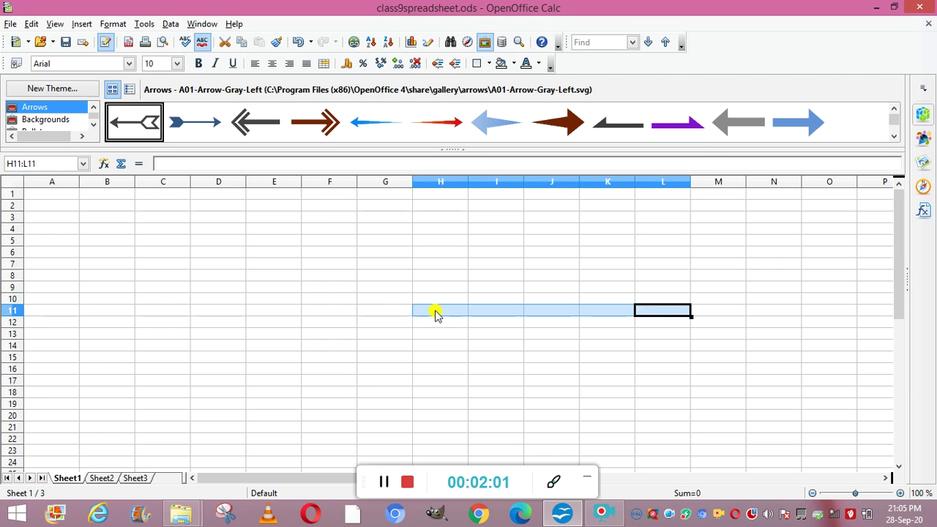
{"action": "key", "text": "shift+Right"}
{"action": "key", "text": "shift+Down"}
{"action": "key", "text": "shift+Down"}
{"action": "key", "text": "shift+Down"}
{"action": "key", "text": "shift+Down"}
{"action": "key", "text": "shift+Down"}
{"action": "key", "text": "shift+Down"}
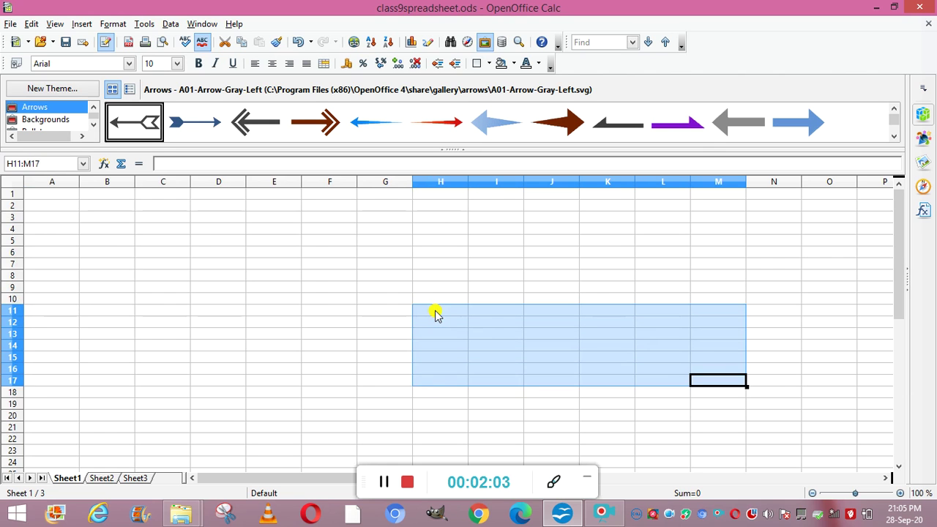
{"action": "key", "text": "shift+Down"}
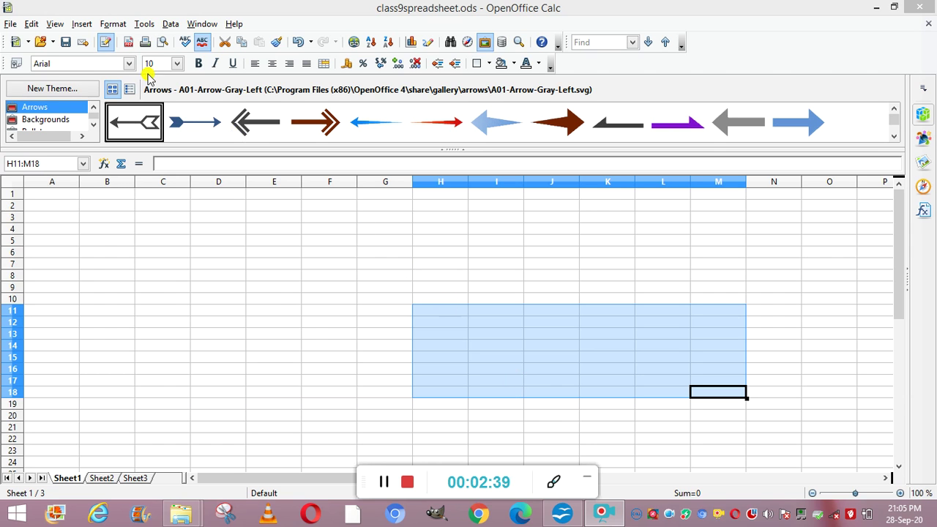
Step: Inspect the Define Names settings for the selected range and close them without adding a name
{"action": "left_click", "coordinate": [82, 24]}
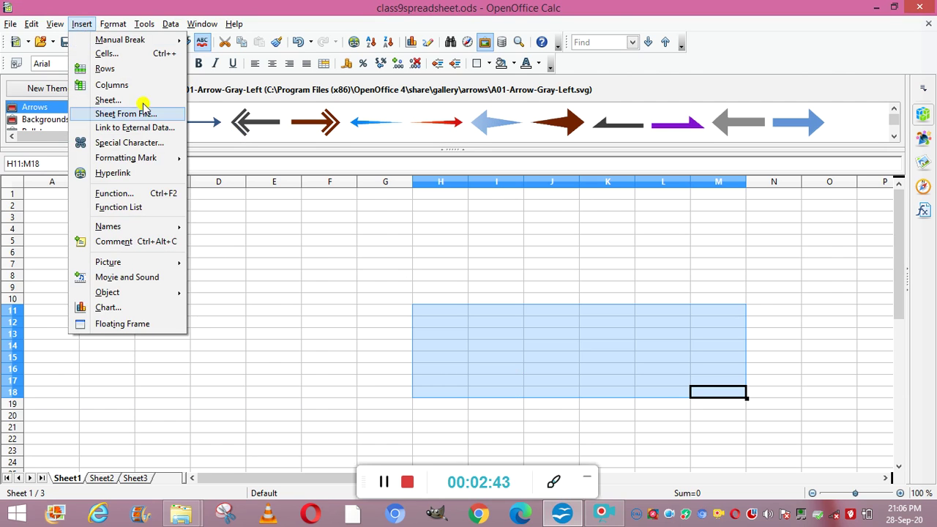
{"action": "mouse_move", "coordinate": [140, 226]}
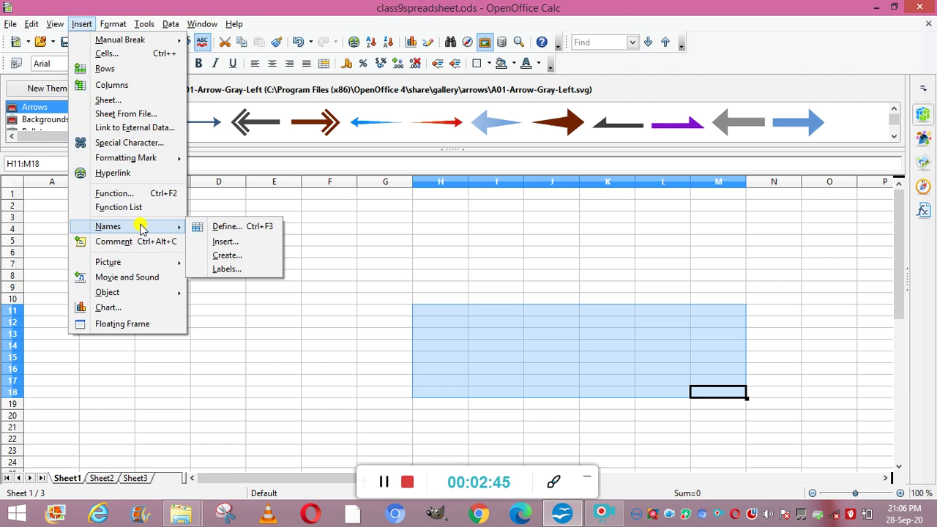
{"action": "left_click", "coordinate": [217, 228]}
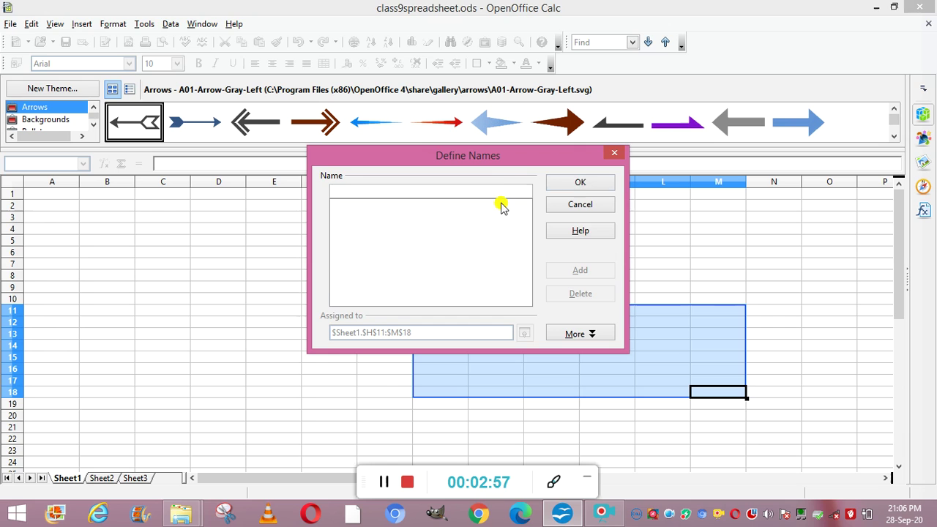
{"action": "left_click", "coordinate": [579, 184]}
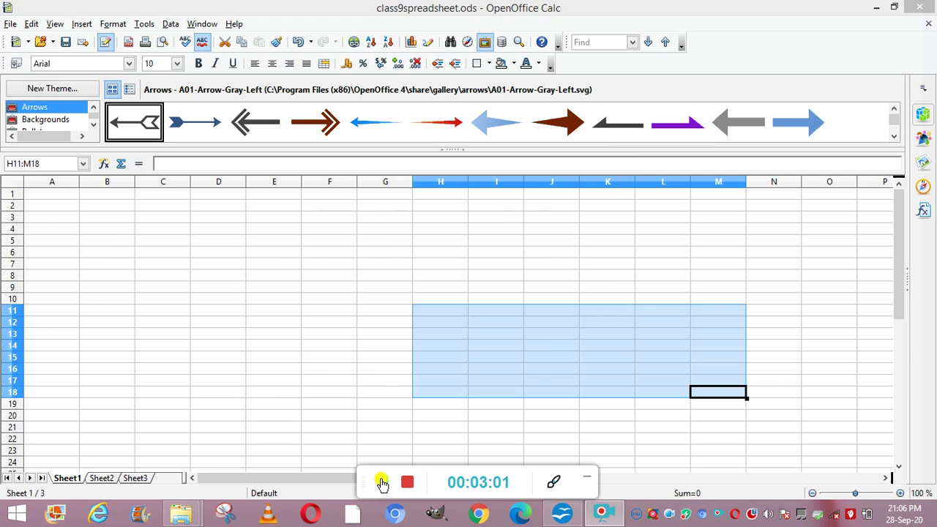
{"action": "left_click", "coordinate": [212, 415]}
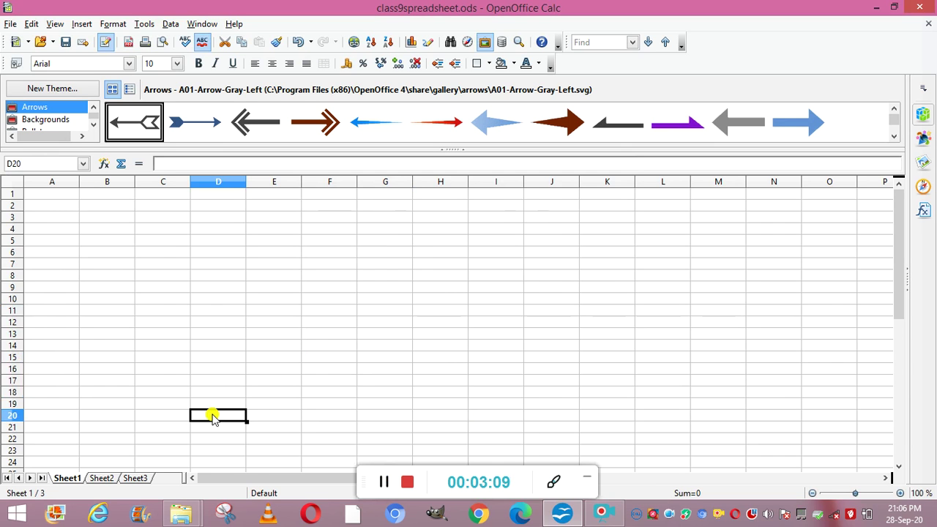
{"action": "left_click", "coordinate": [161, 281]}
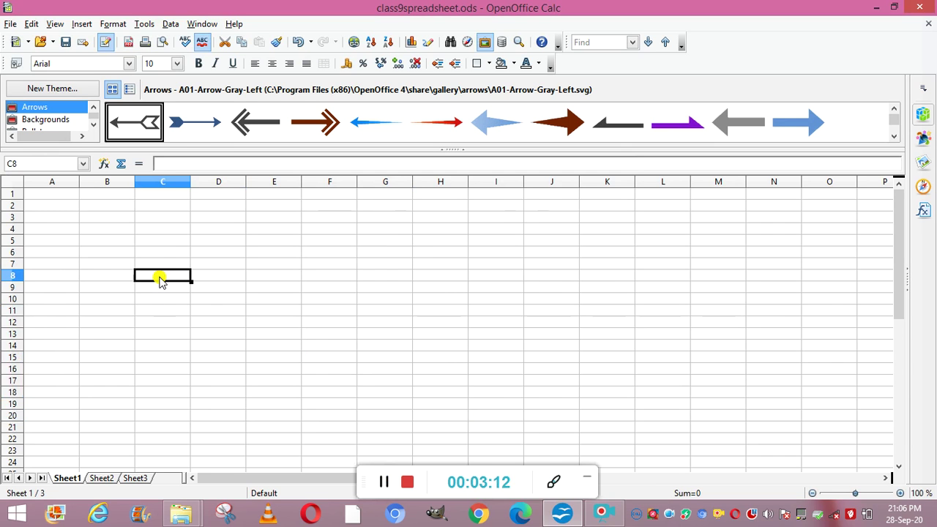
{"action": "left_click", "coordinate": [250, 256]}
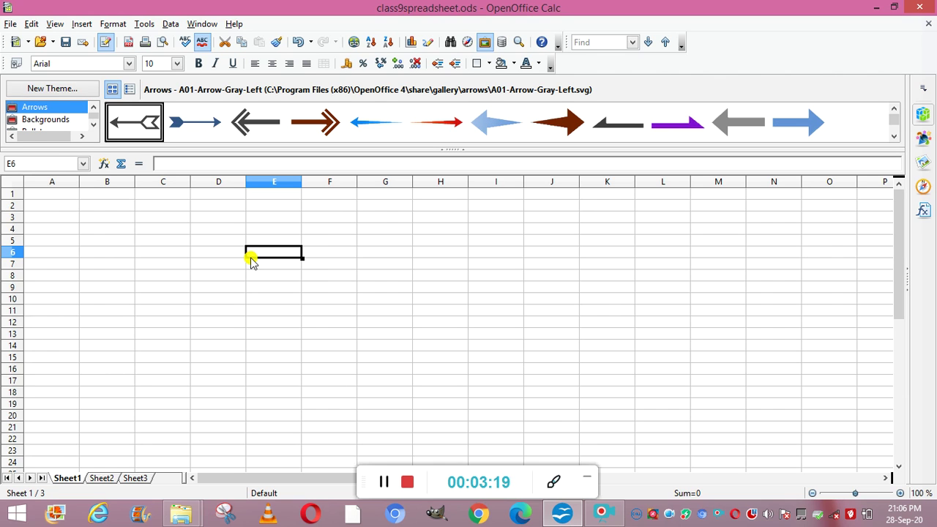
{"action": "left_click", "coordinate": [383, 481]}
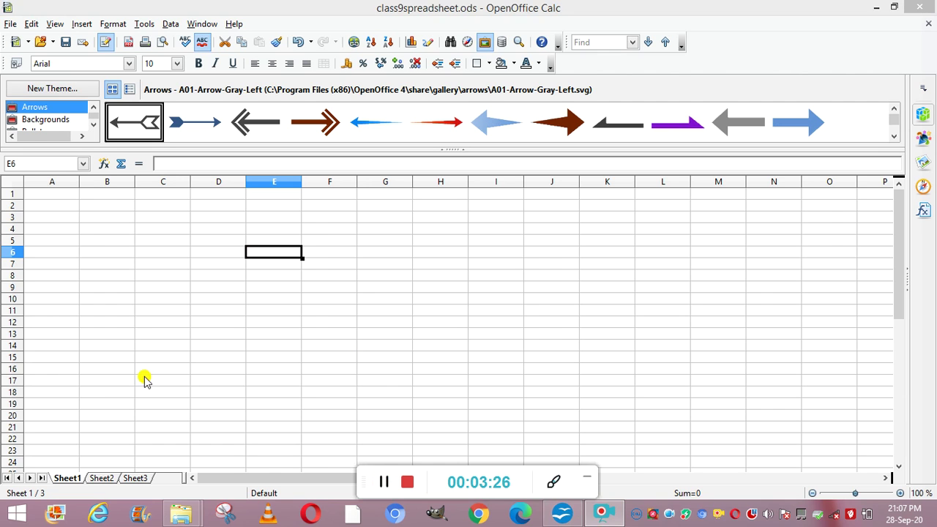
Step: Enter the number 10245 in cell B4 and accept it
{"action": "left_click", "coordinate": [97, 232]}
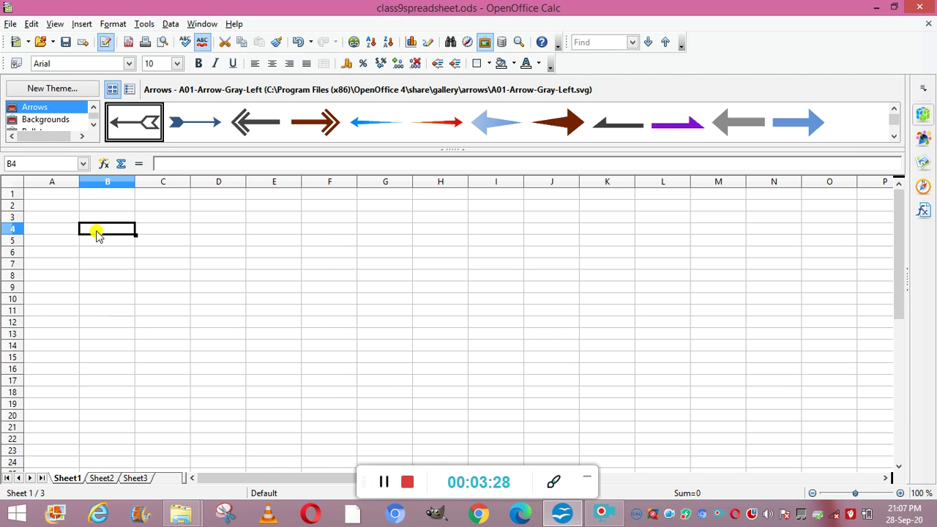
{"action": "type", "text": "102"}
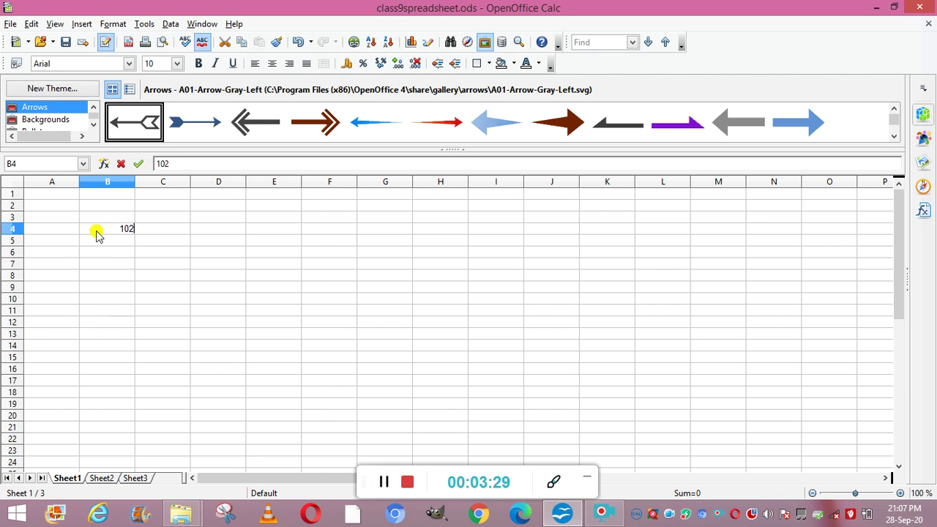
{"action": "type", "text": "45"}
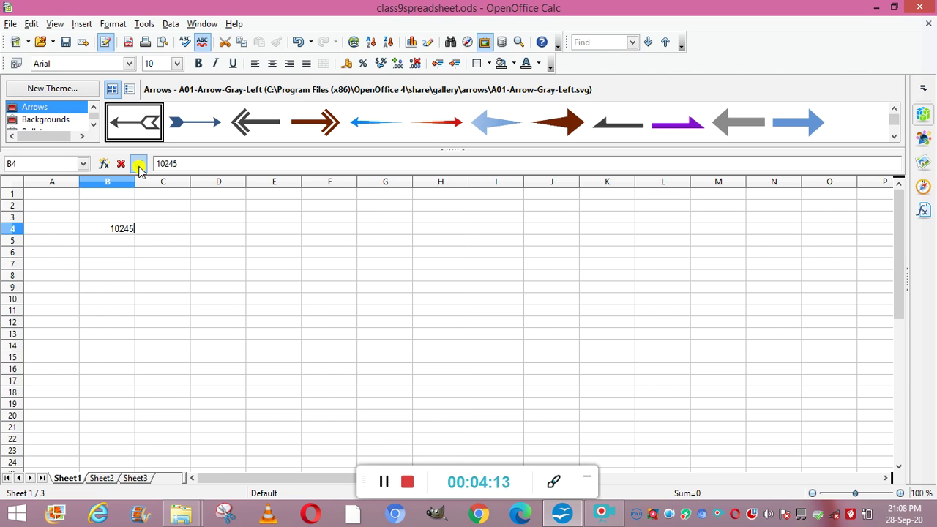
{"action": "left_click", "coordinate": [139, 165]}
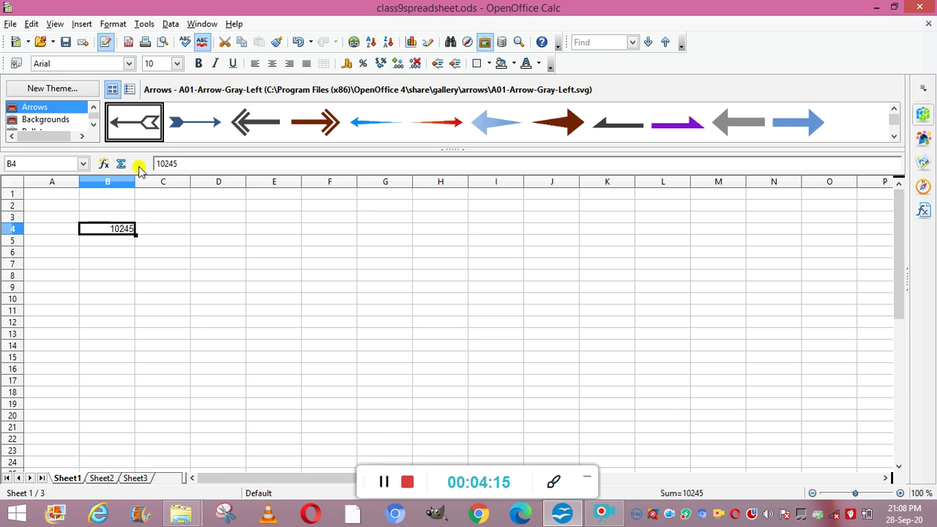
Step: Start entering 502 in cell C5 and discard the entry
{"action": "left_click", "coordinate": [148, 240]}
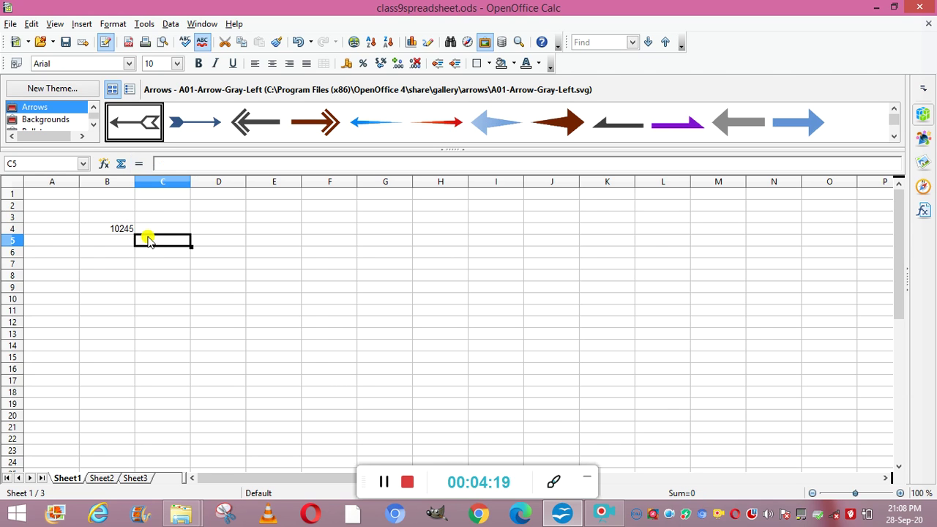
{"action": "double_click", "coordinate": [147, 237]}
{"action": "type", "text": "502"}
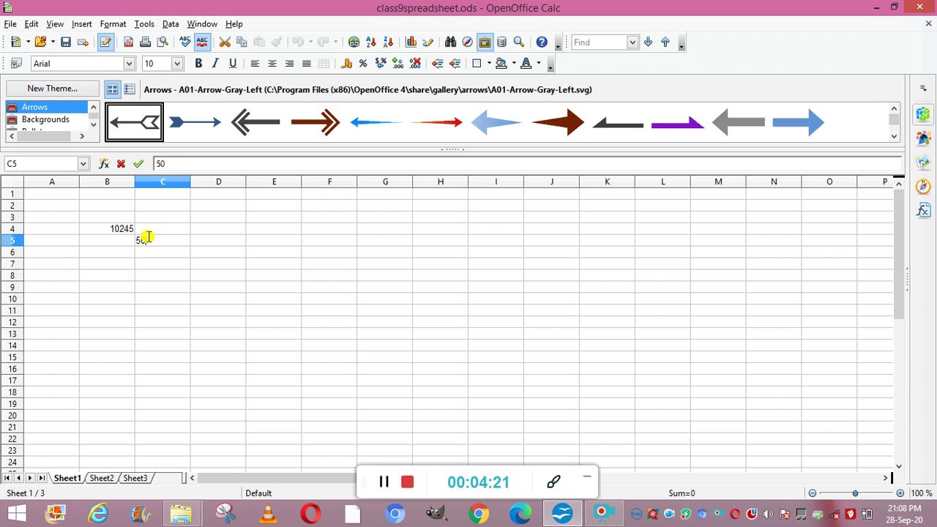
{"action": "left_click", "coordinate": [121, 164]}
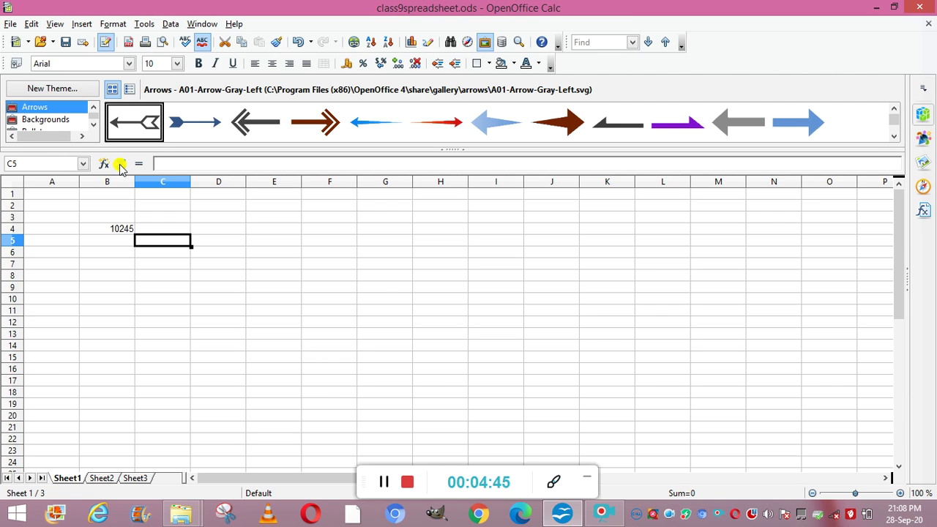
{"action": "left_click", "coordinate": [178, 164]}
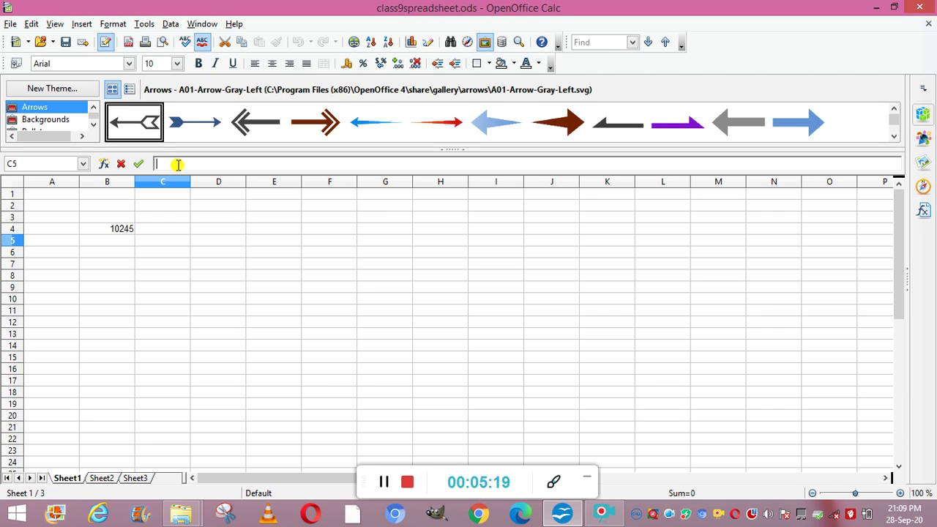
{"action": "double_click", "coordinate": [155, 240]}
{"action": "type", "text": "7889"}
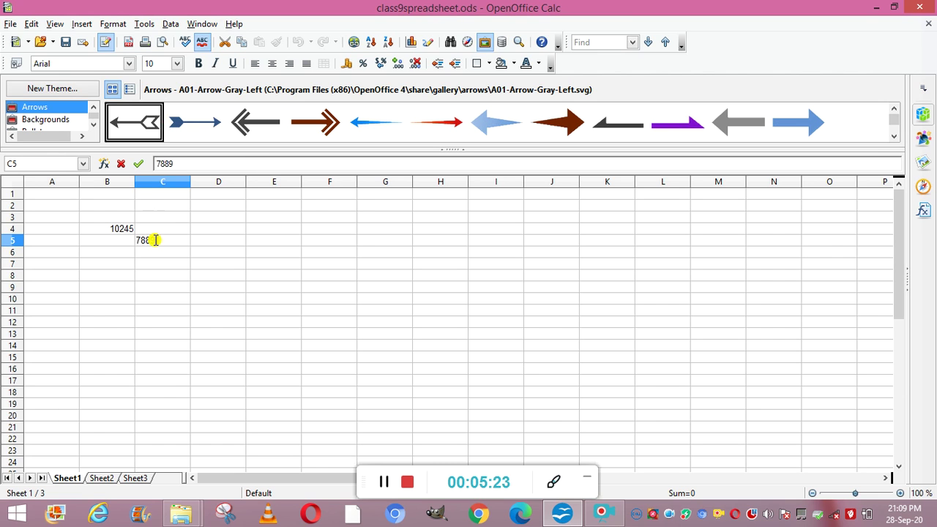
{"action": "type", "text": "2890029"}
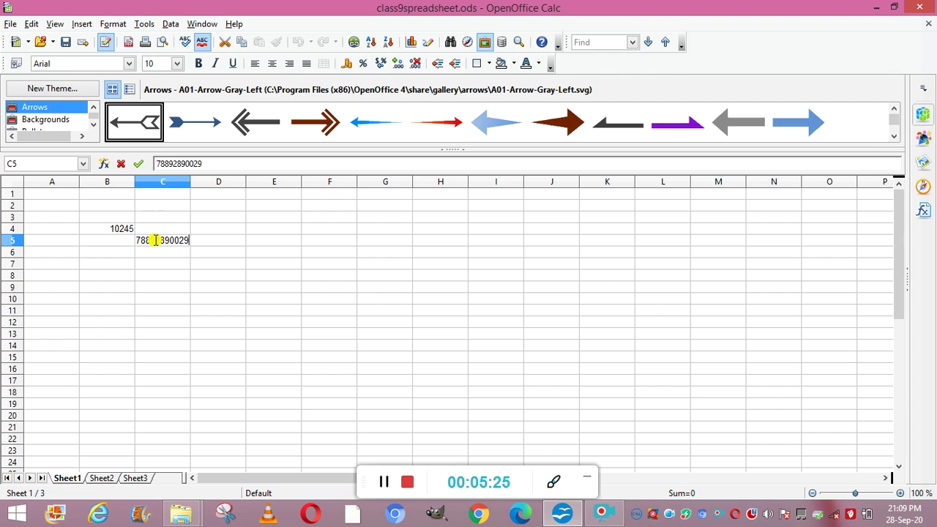
{"action": "type", "text": "00290022"}
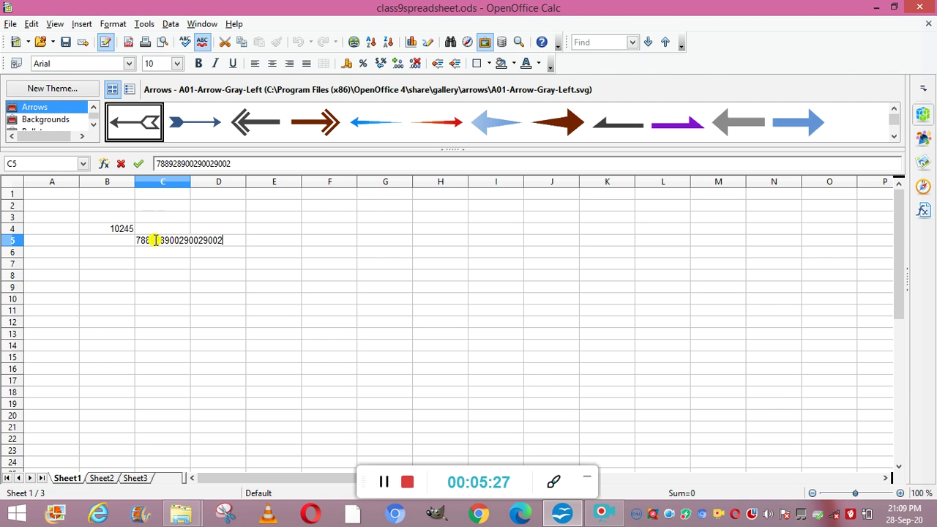
{"action": "left_click", "coordinate": [383, 481]}
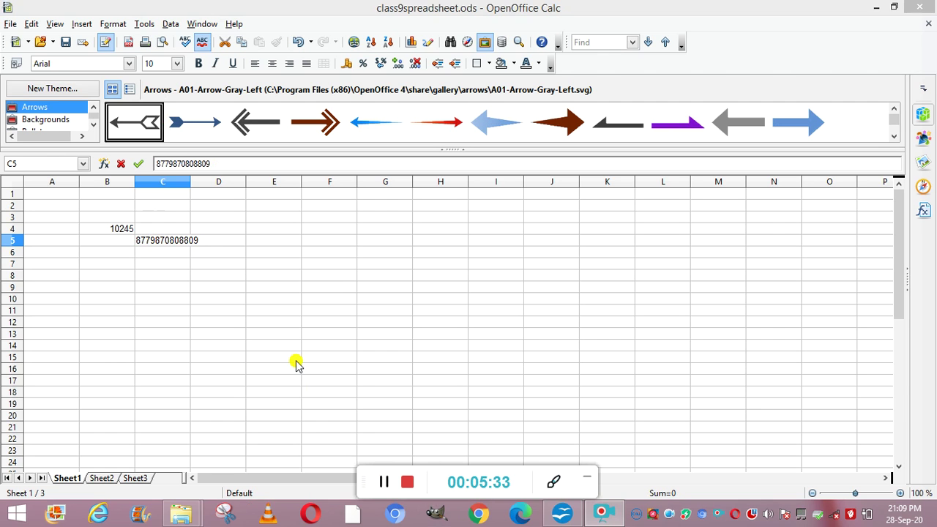
{"action": "left_click", "coordinate": [183, 253]}
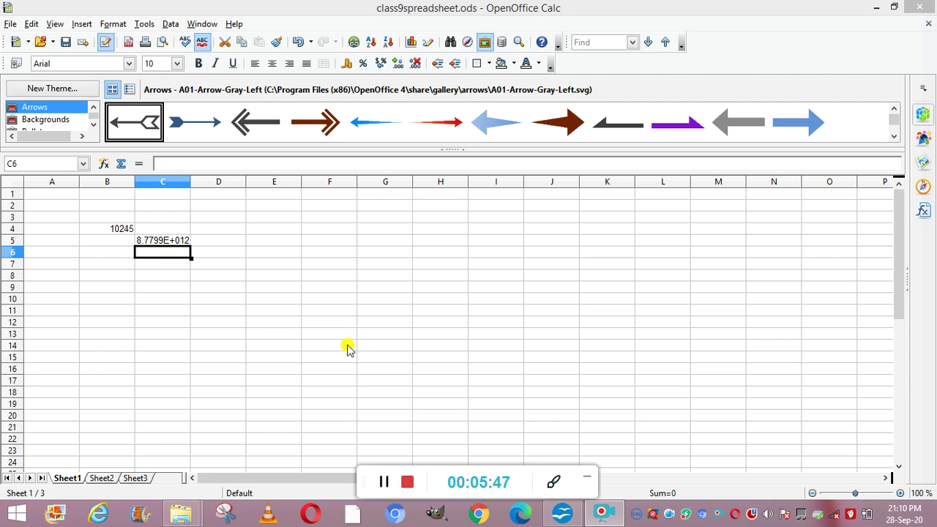
Step: Start entering ####### in cell C7 and erase it
{"action": "left_click", "coordinate": [151, 269]}
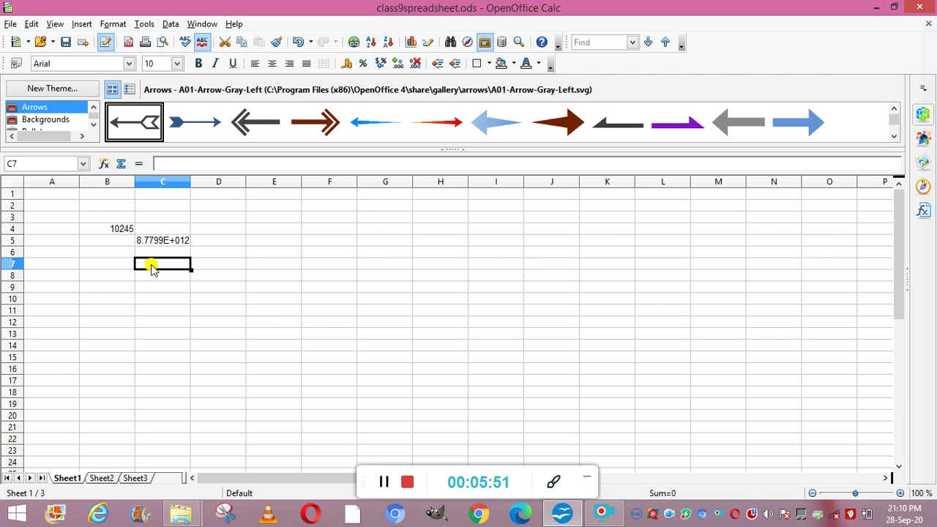
{"action": "type", "text": "#######"}
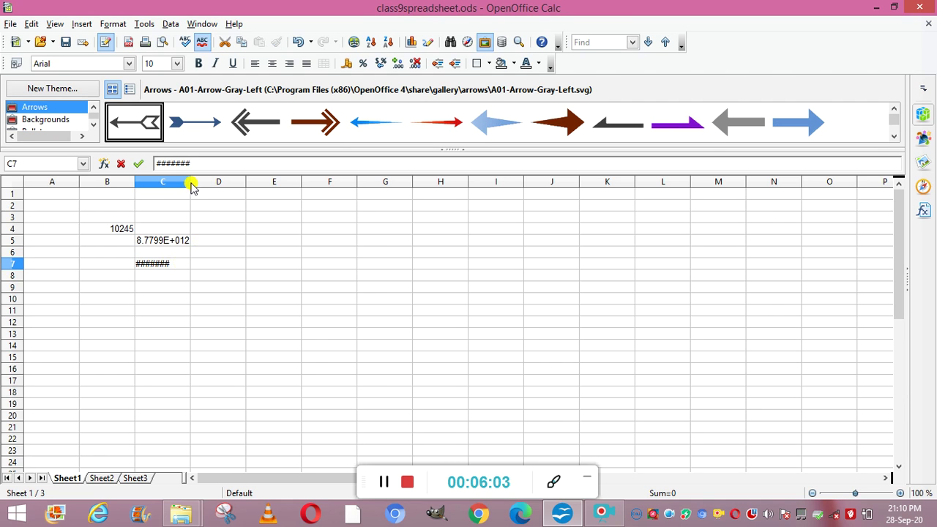
{"action": "key", "text": "BackSpace"}
{"action": "key", "text": "BackSpace"}
{"action": "key", "text": "BackSpace"}
{"action": "key", "text": "BackSpace"}
{"action": "key", "text": "BackSpace"}
{"action": "key", "text": "BackSpace"}
{"action": "key", "text": "BackSpace"}
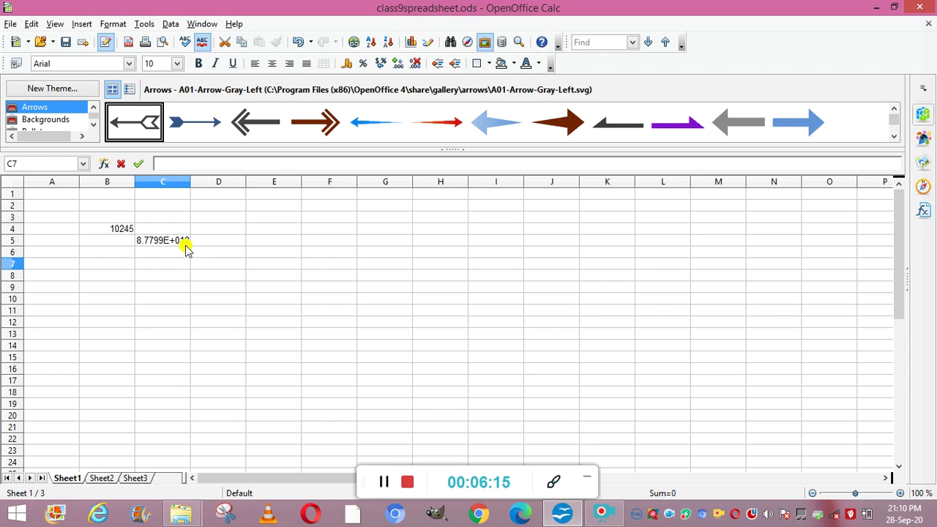
Step: Enter the text Title 567 in cell C7 and accept it
{"action": "type", "text": "Title 567"}
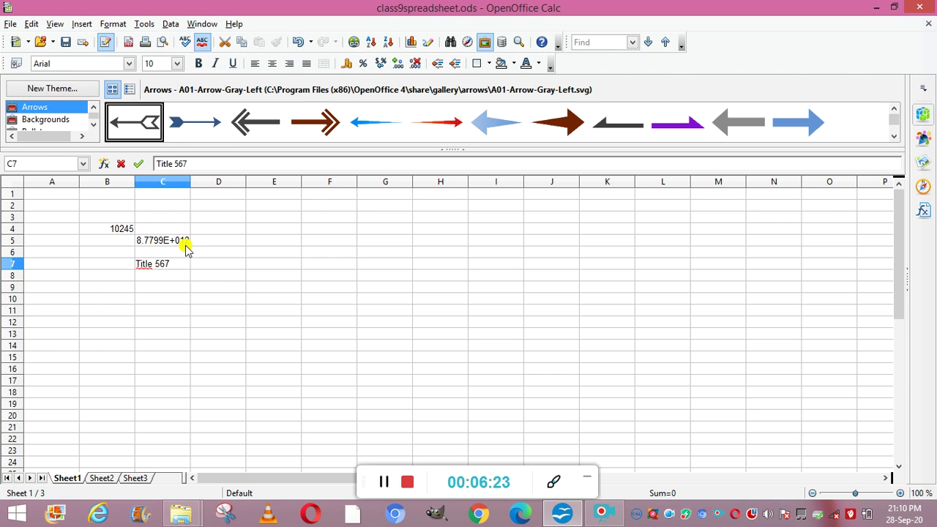
{"action": "left_click", "coordinate": [186, 289]}
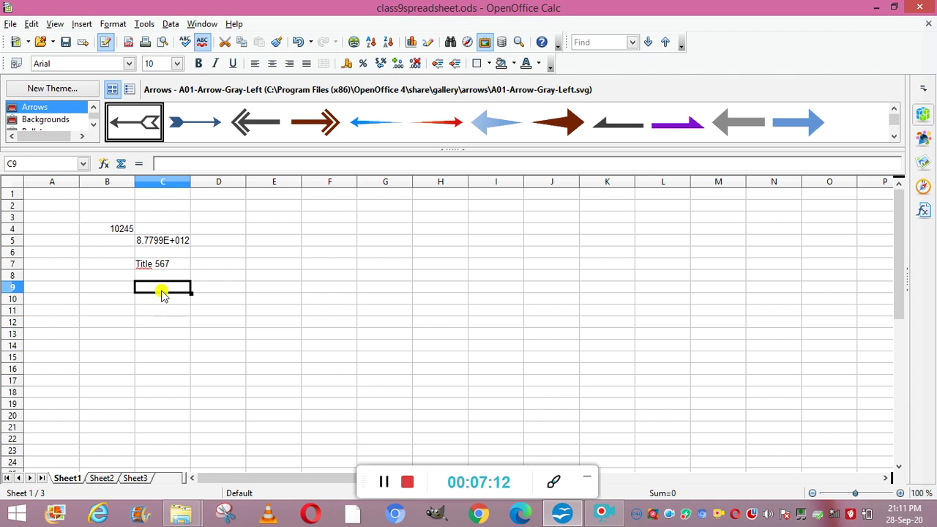
Step: Start a formula in cell C10 that lists the operators as =+,-,*,/<,> and try adding cell references after them
{"action": "left_click", "coordinate": [159, 303]}
{"action": "type", "text": "="}
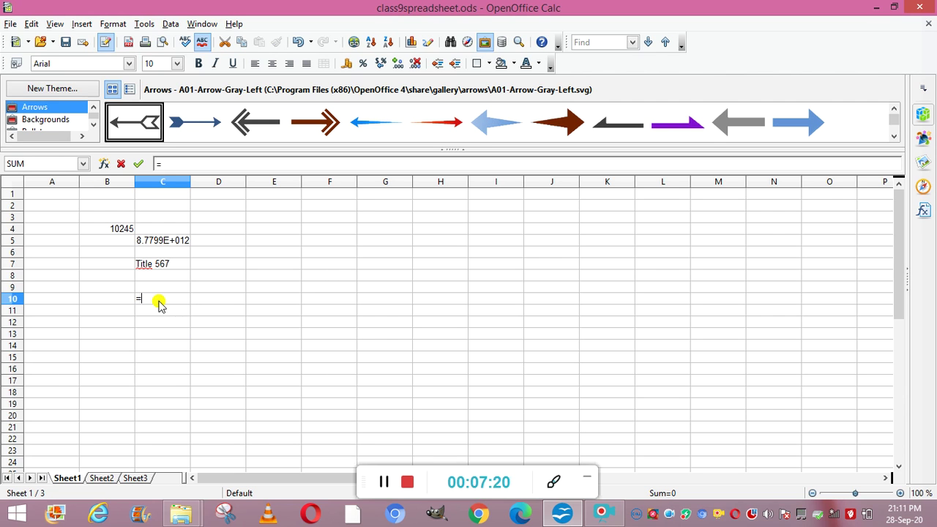
{"action": "type", "text": "+,-,8"}
{"action": "key", "text": "BackSpace"}
{"action": "type", "text": "*,/,<,>"}
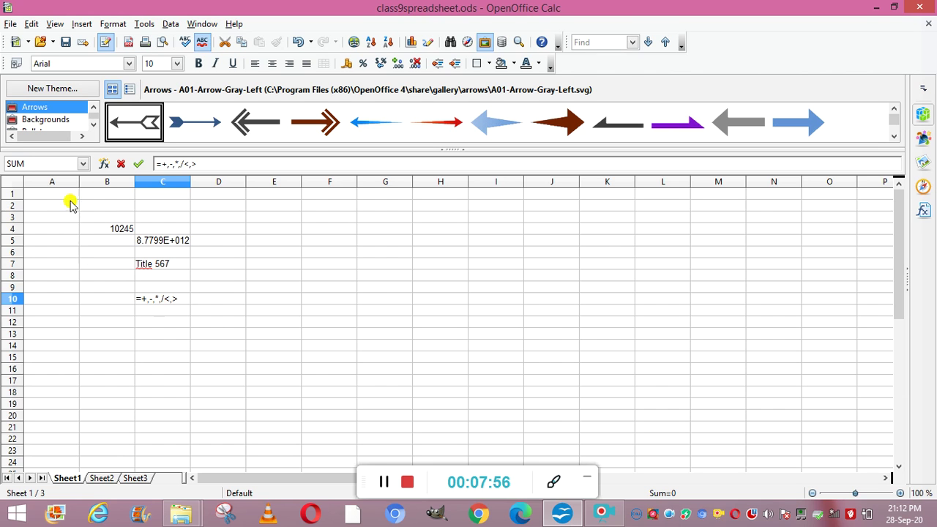
{"action": "left_click", "coordinate": [114, 316]}
{"action": "type", "text": "="}
{"action": "left_click", "coordinate": [168, 311]}
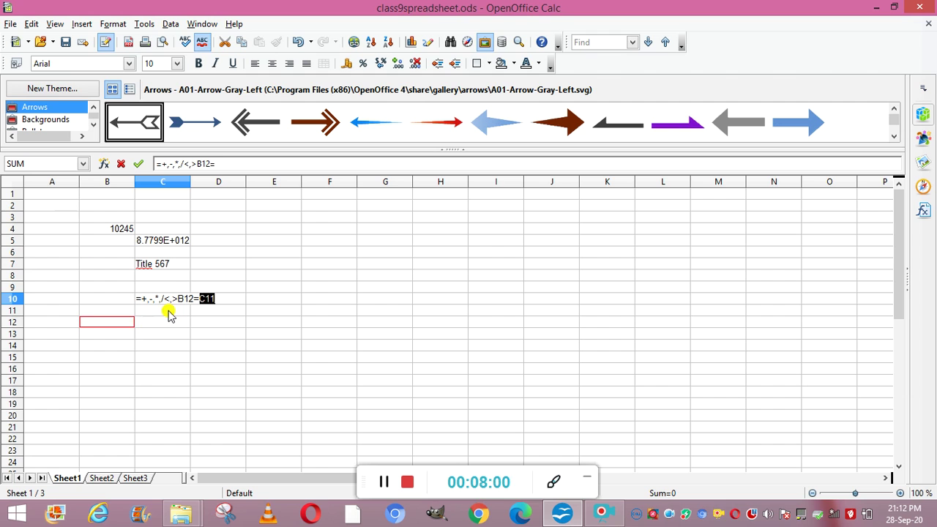
{"action": "left_click", "coordinate": [171, 334]}
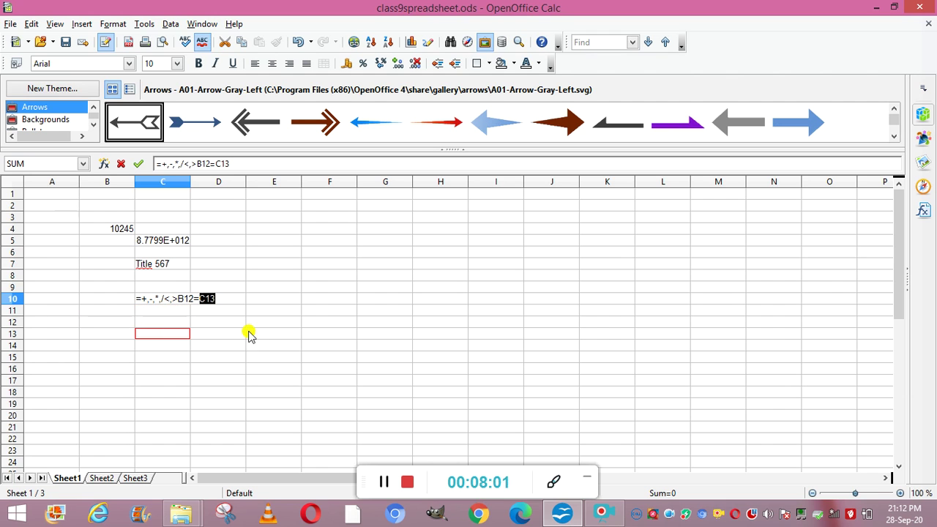
{"action": "left_click", "coordinate": [382, 481]}
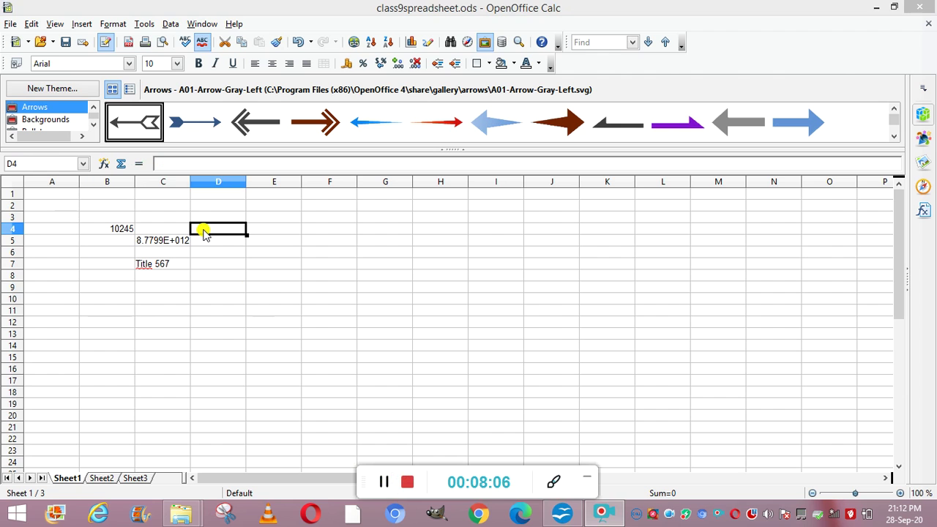
Step: Start the formula =c6+c7 in cell D4, removing the stray D5 reference and the extra equals sign
{"action": "type", "text": "="}
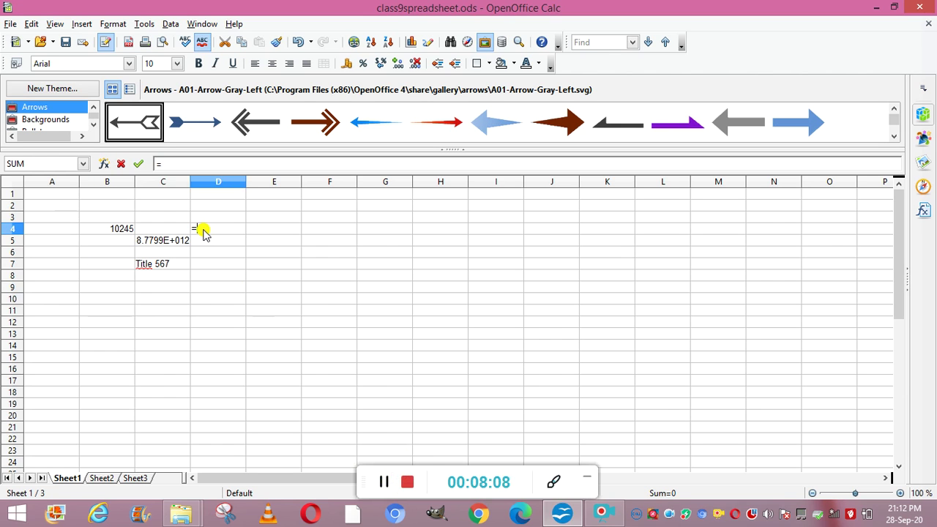
{"action": "type", "text": "c6+c7"}
{"action": "left_click", "coordinate": [206, 241]}
{"action": "type", "text": "="}
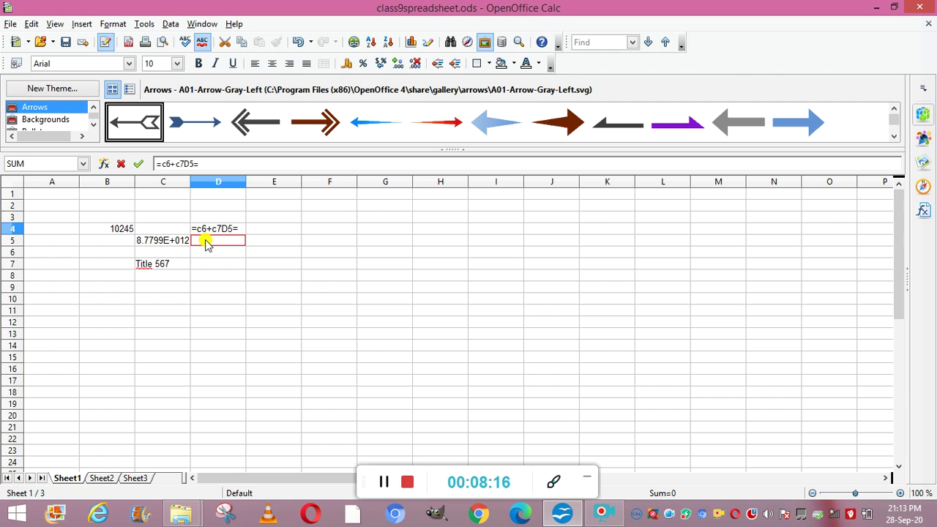
{"action": "key", "text": "BackSpace"}
{"action": "key", "text": "BackSpace"}
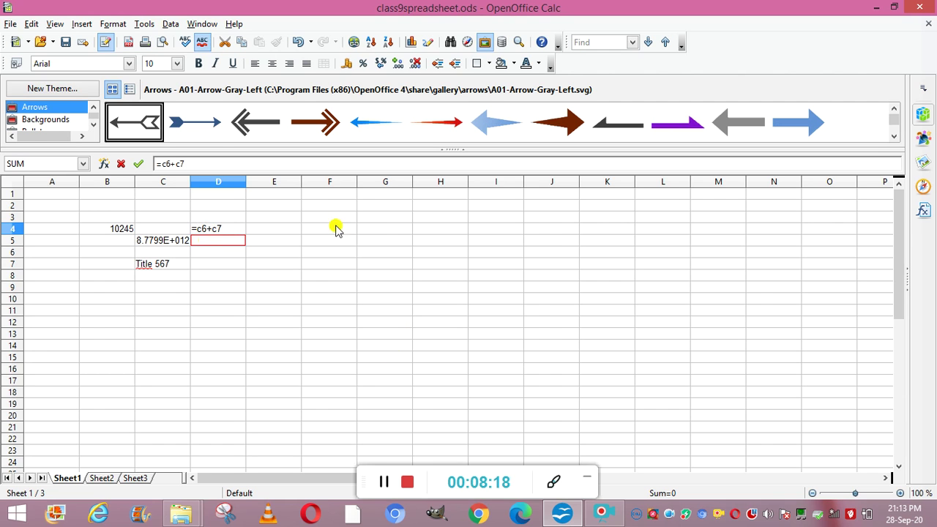
{"action": "left_click", "coordinate": [383, 482]}
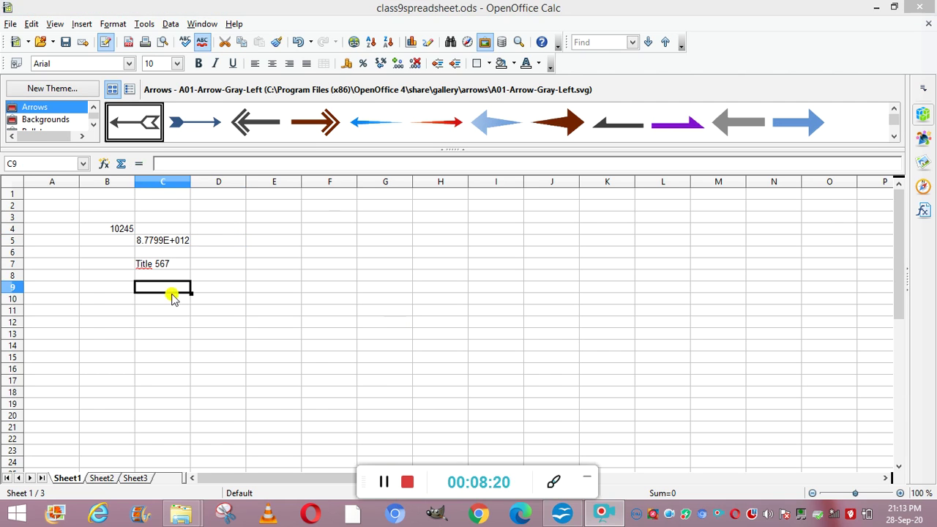
Step: Start the formula =a1+a2+a3 in cell C9
{"action": "left_click", "coordinate": [146, 290]}
{"action": "type", "text": "="}
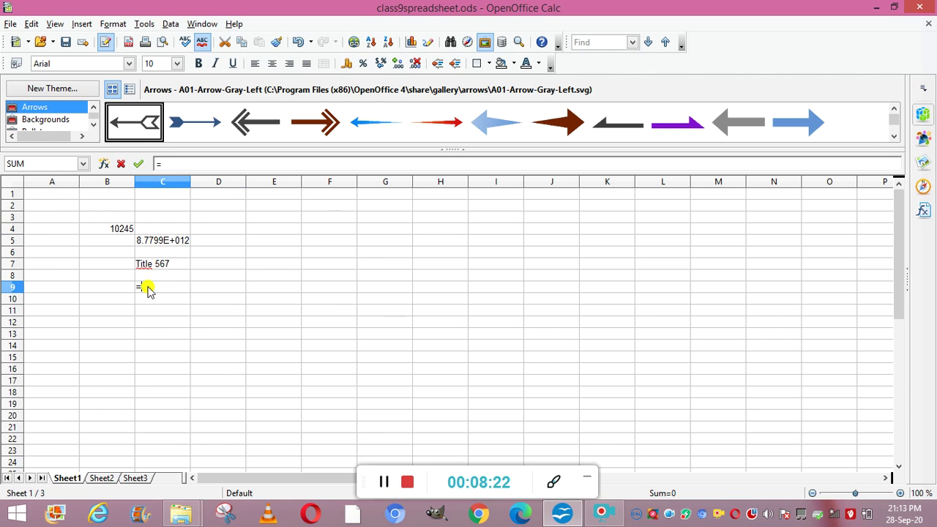
{"action": "type", "text": "a1+"}
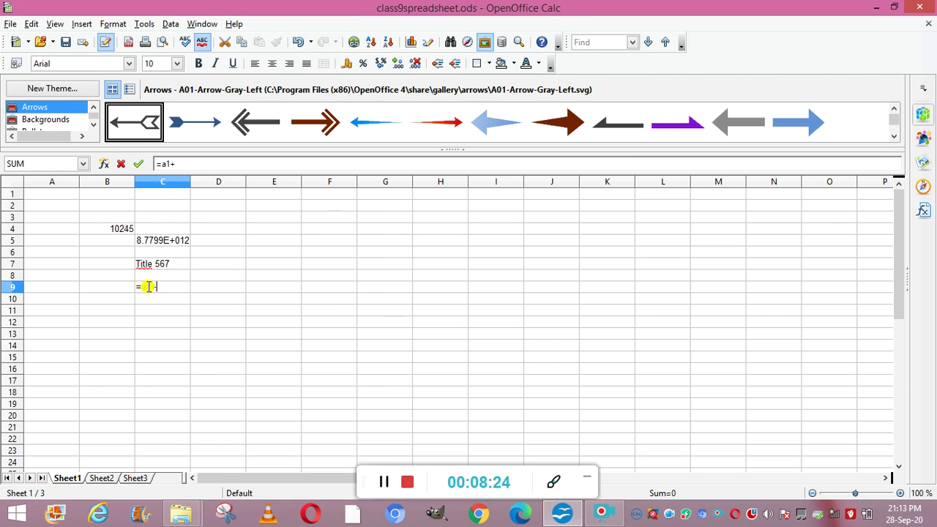
{"action": "type", "text": "a2+a3"}
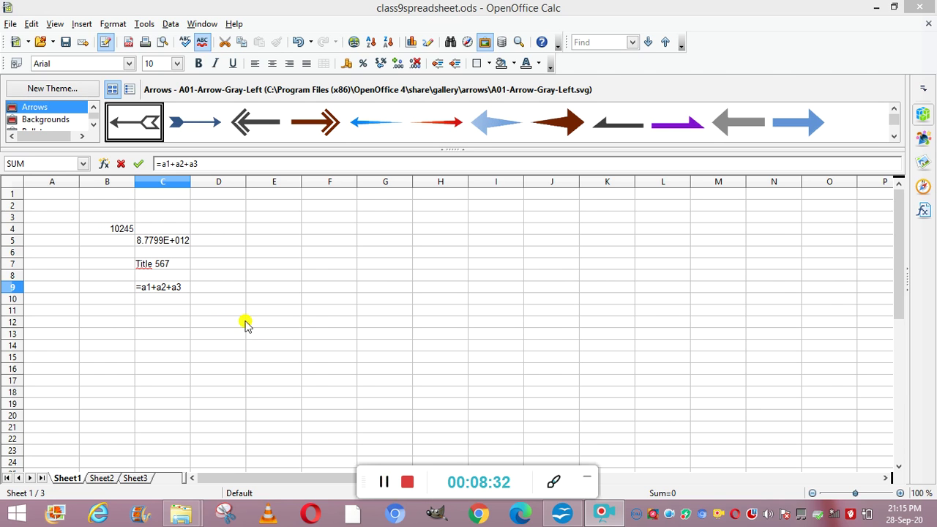
Step: Add a range reference from B4 to D9 to the formula in C9 and begin erasing it
{"action": "left_click", "coordinate": [93, 230]}
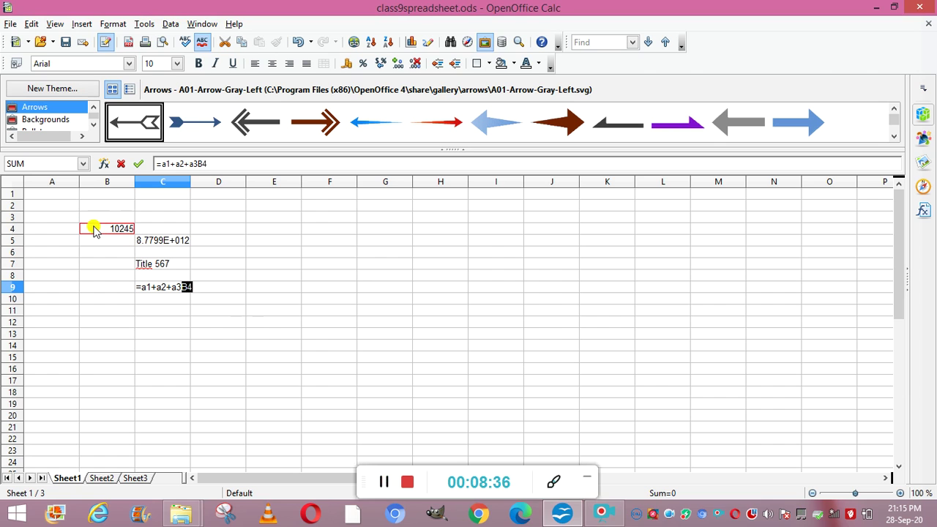
{"action": "key", "text": "shift+Right"}
{"action": "key", "text": "shift+Right"}
{"action": "key", "text": "shift+Down"}
{"action": "key", "text": "shift+Down"}
{"action": "key", "text": "shift+Down"}
{"action": "key", "text": "shift+Down"}
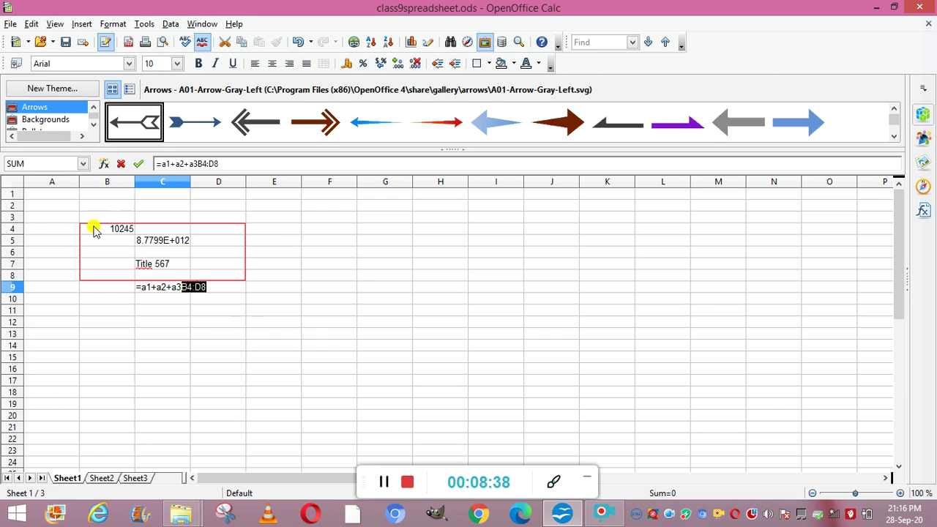
{"action": "key", "text": "shift+Down"}
{"action": "key", "text": "BackSpace"}
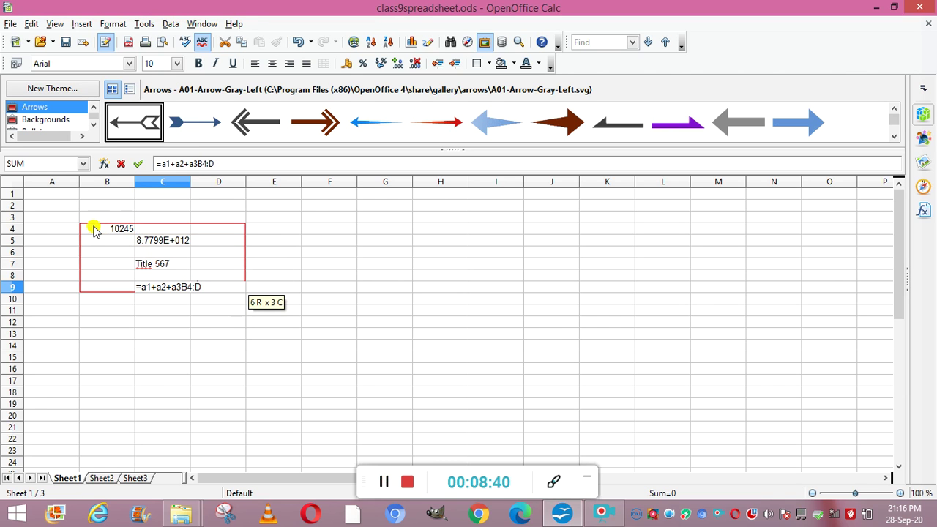
{"action": "left_click", "coordinate": [383, 482]}
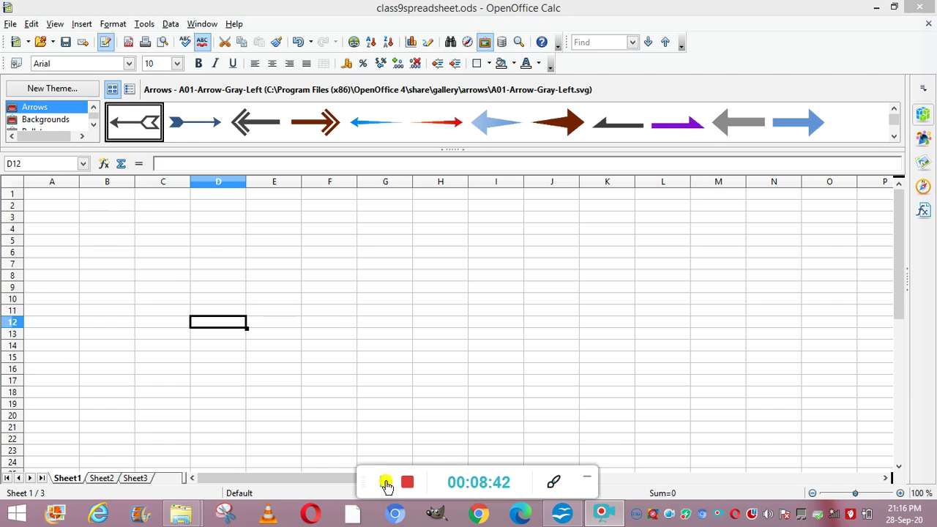
Step: Enter the title Cheap General Store in cell C3 of the empty sheet
{"action": "left_click", "coordinate": [146, 218]}
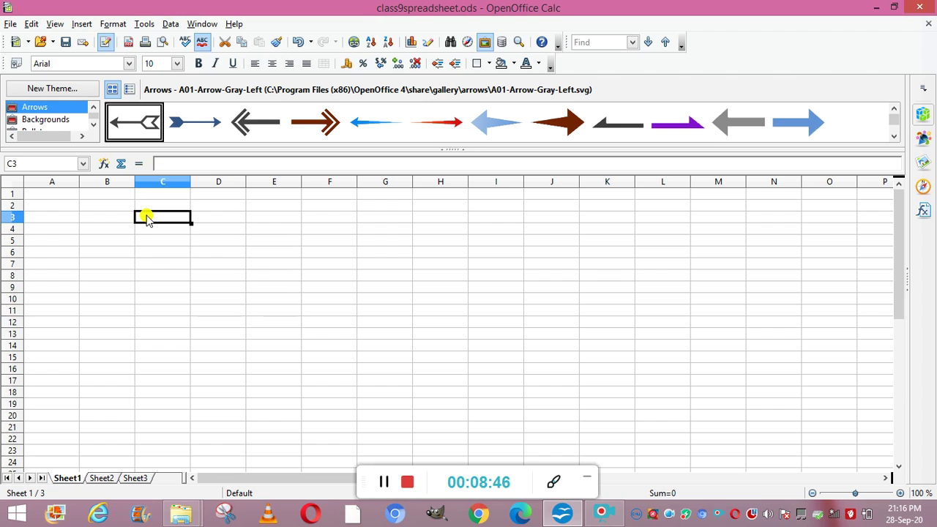
{"action": "type", "text": "Cheap General Store"}
{"action": "left_click", "coordinate": [187, 241]}
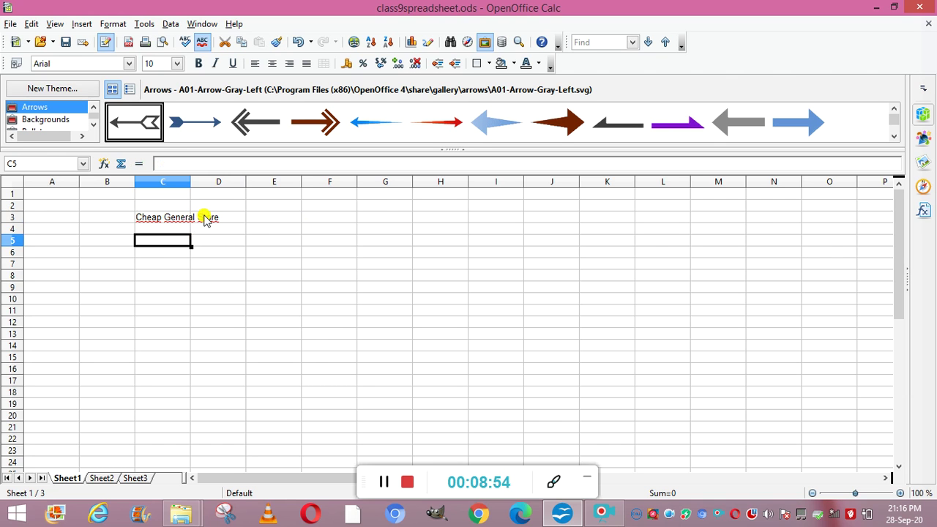
Step: Format the Cheap General Store title in cells C3:D3 with font size 15 and bold
{"action": "left_click", "coordinate": [138, 220]}
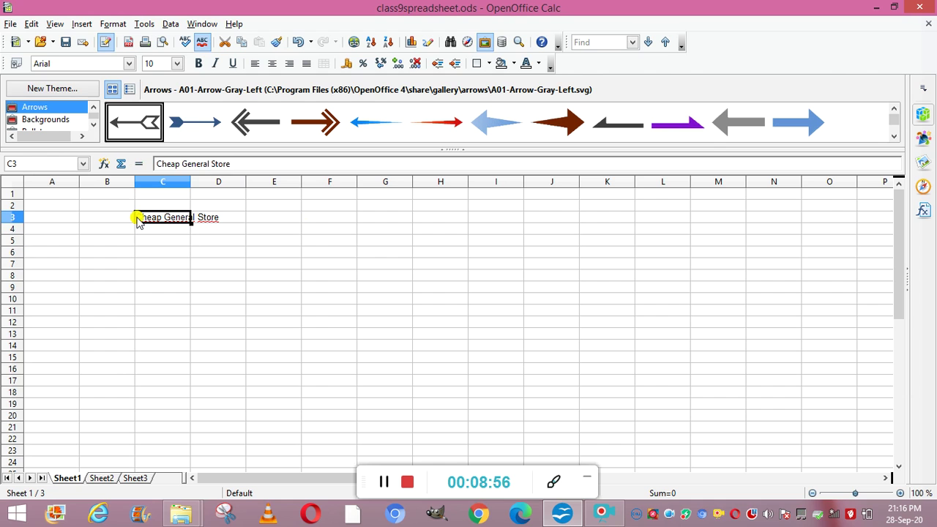
{"action": "key", "text": "shift+Right"}
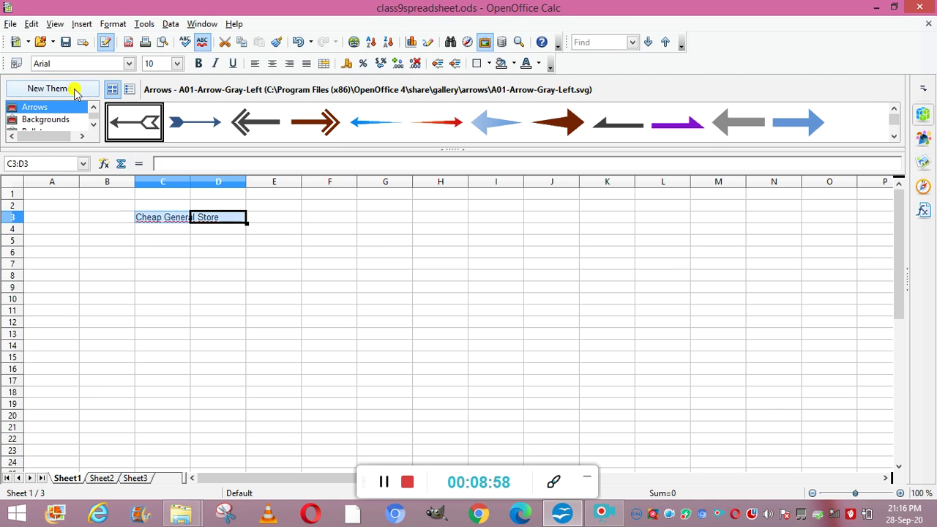
{"action": "left_click", "coordinate": [177, 64]}
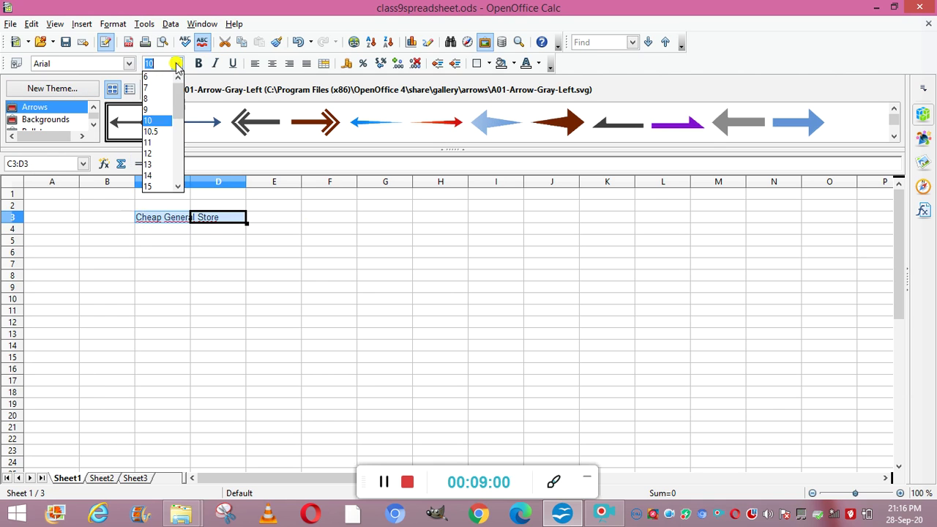
{"action": "left_click", "coordinate": [162, 188]}
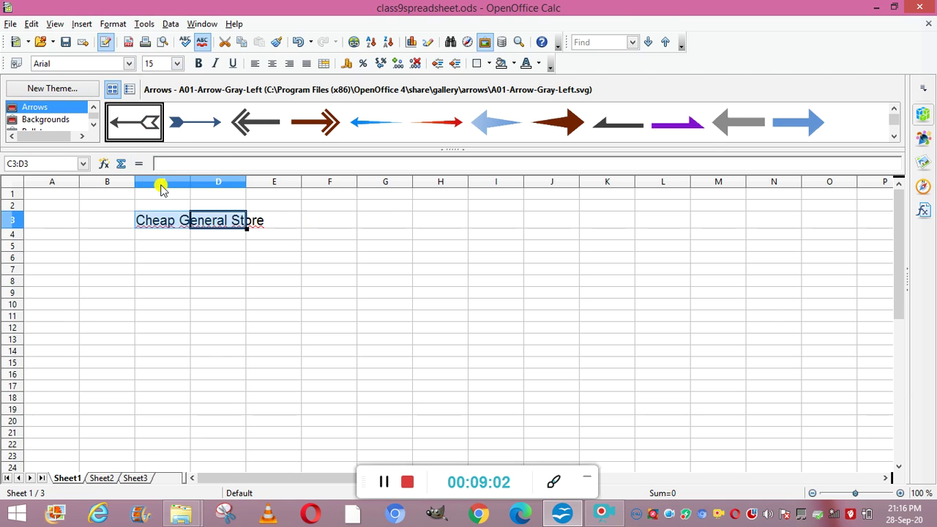
{"action": "left_click", "coordinate": [199, 64]}
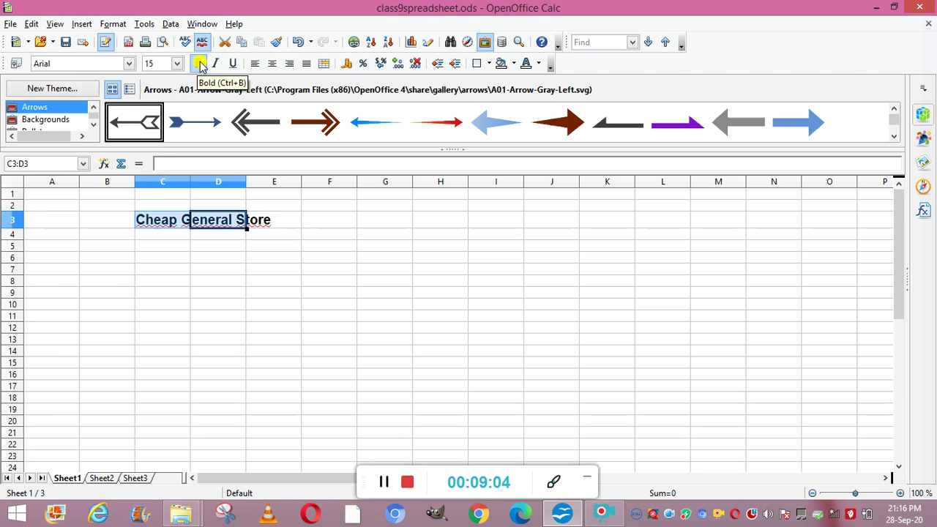
{"action": "left_click", "coordinate": [224, 280]}
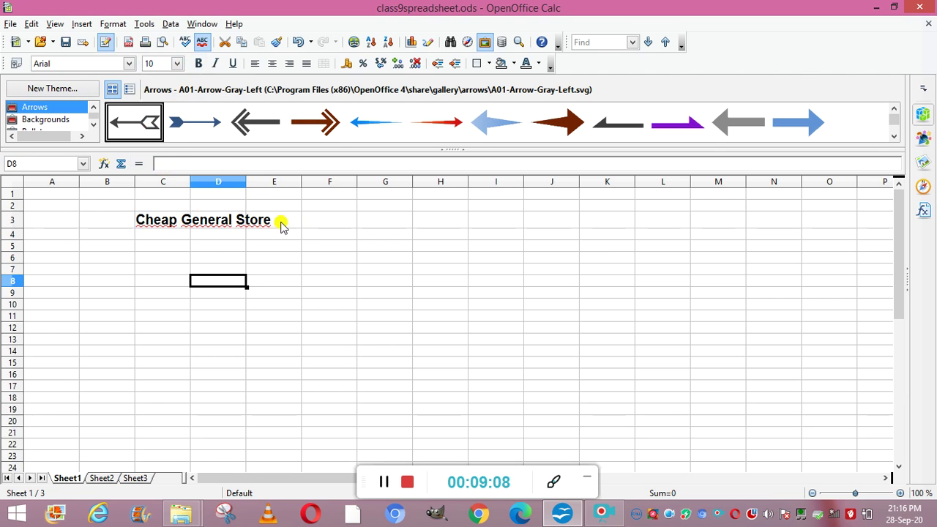
Step: Merge cells C3:E3 so that the title occupies a single cell
{"action": "left_click", "coordinate": [152, 222]}
{"action": "key", "text": "shift+Right"}
{"action": "key", "text": "shift+Right"}
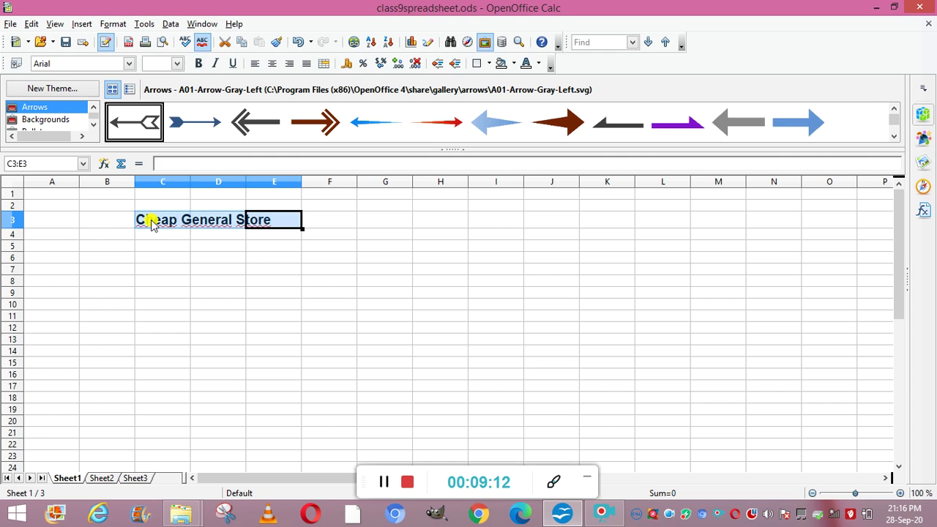
{"action": "left_click", "coordinate": [109, 25]}
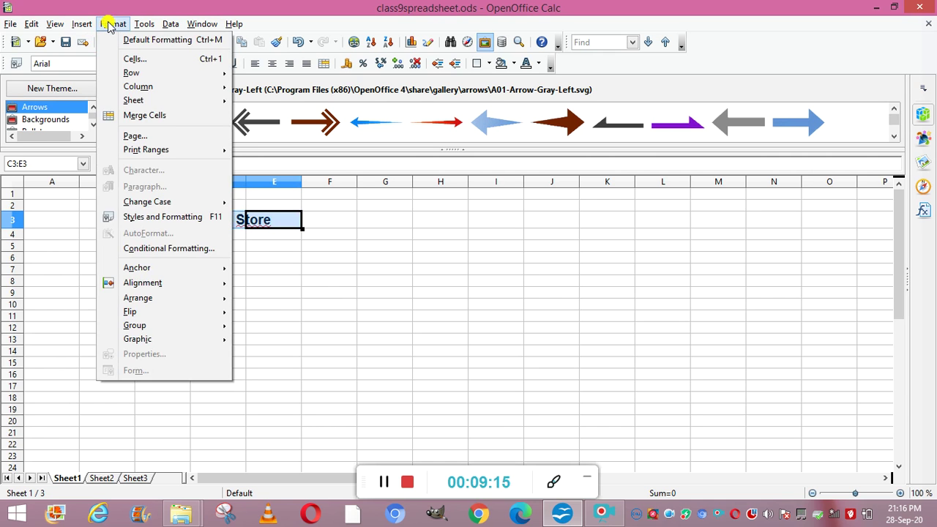
{"action": "left_click", "coordinate": [132, 117]}
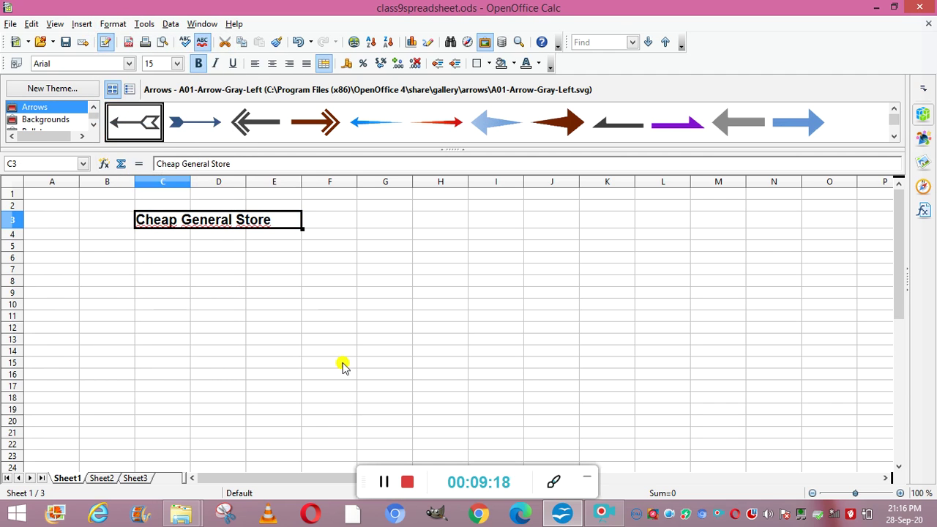
{"action": "left_click", "coordinate": [249, 316]}
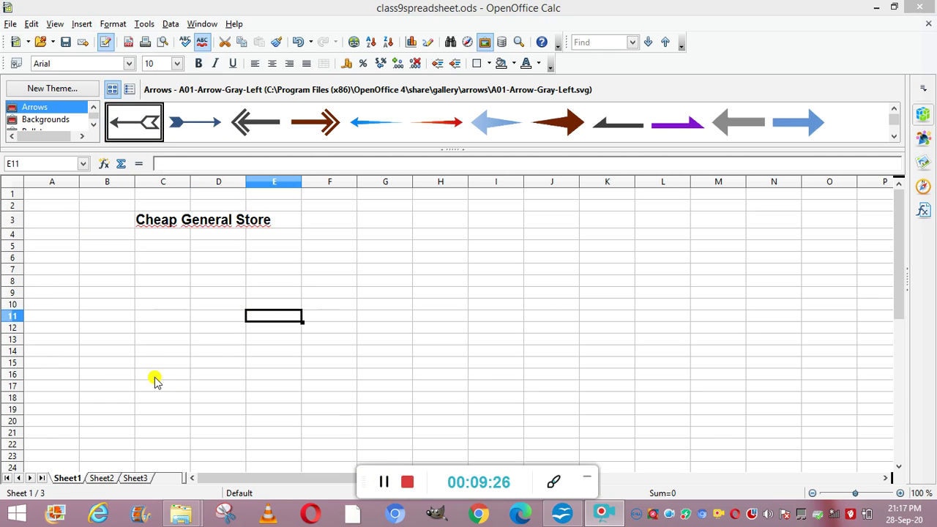
Step: Enter the column headers S.No, Items, Qty, Rate and Amount in cells B5 to F5
{"action": "left_click", "coordinate": [113, 248]}
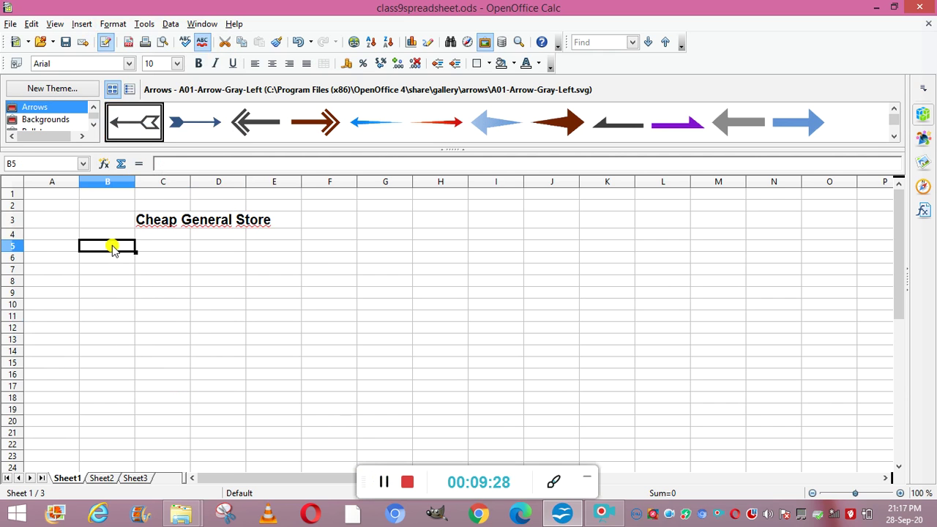
{"action": "type", "text": "S.No"}
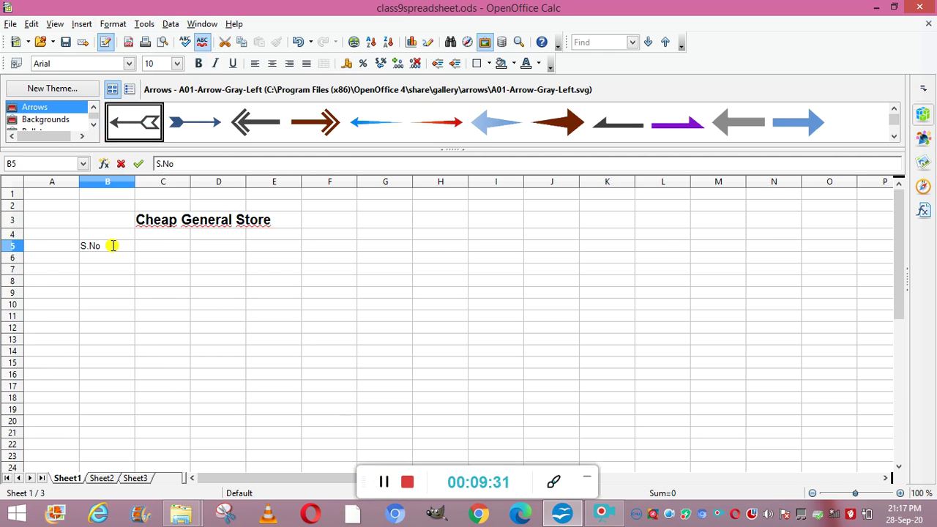
{"action": "key", "text": "Tab"}
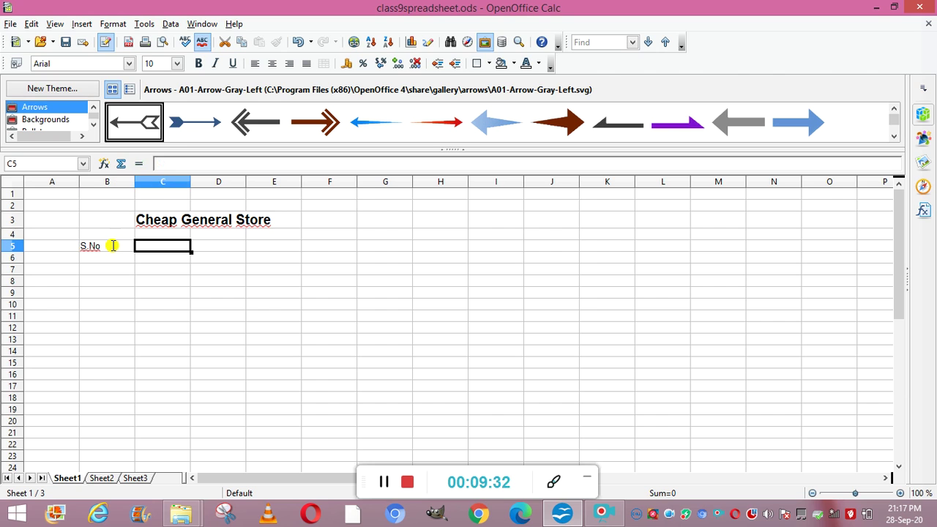
{"action": "type", "text": "Items"}
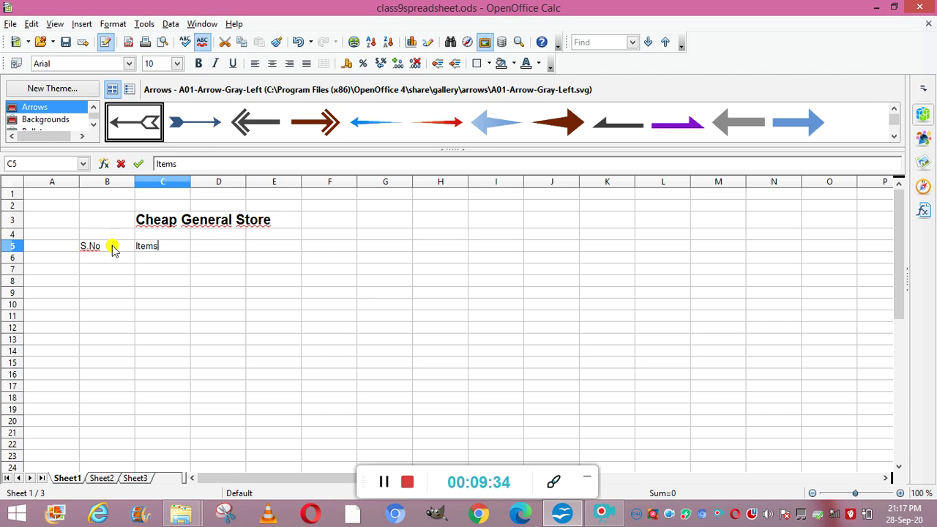
{"action": "key", "text": "Tab"}
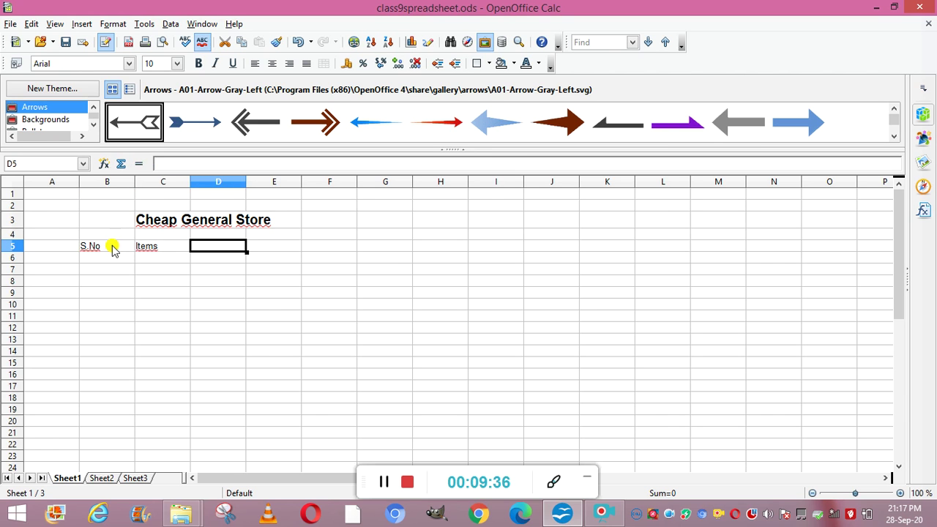
{"action": "type", "text": "Qty"}
{"action": "key", "text": "Tab"}
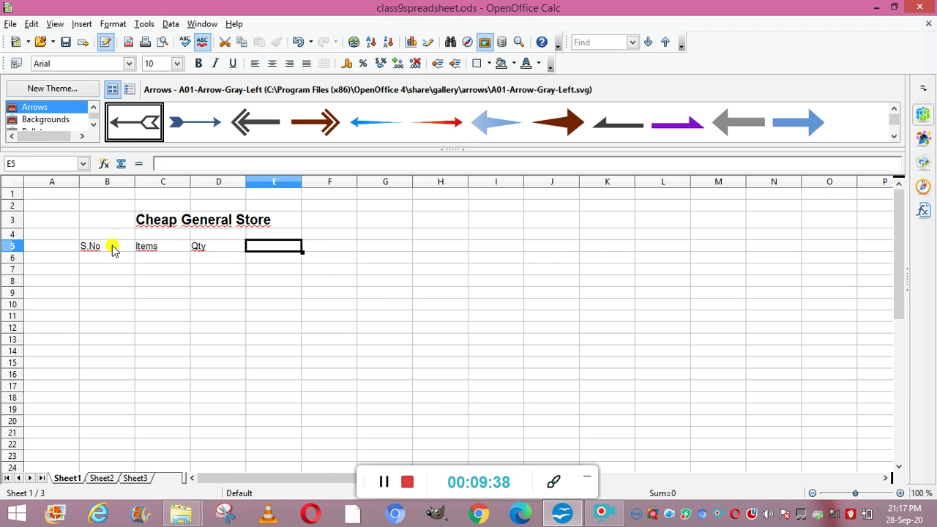
{"action": "type", "text": "Rate"}
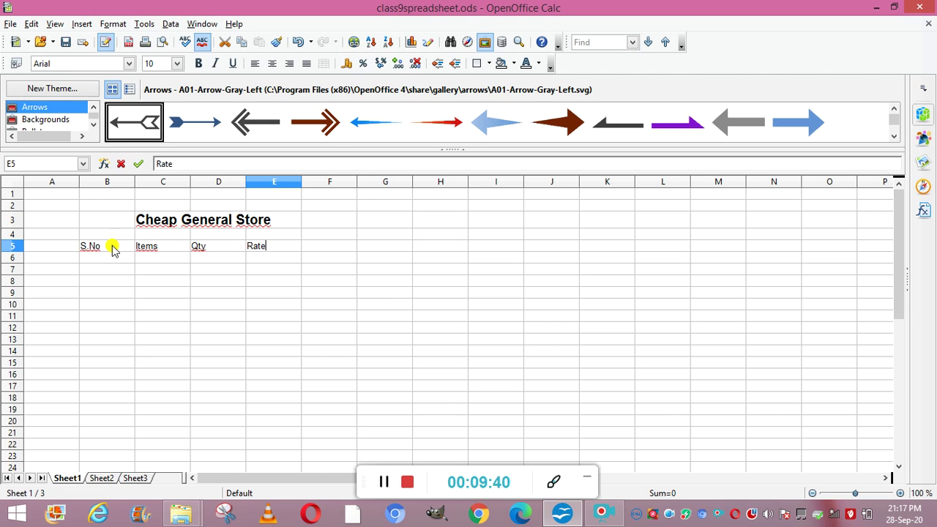
{"action": "key", "text": "Tab"}
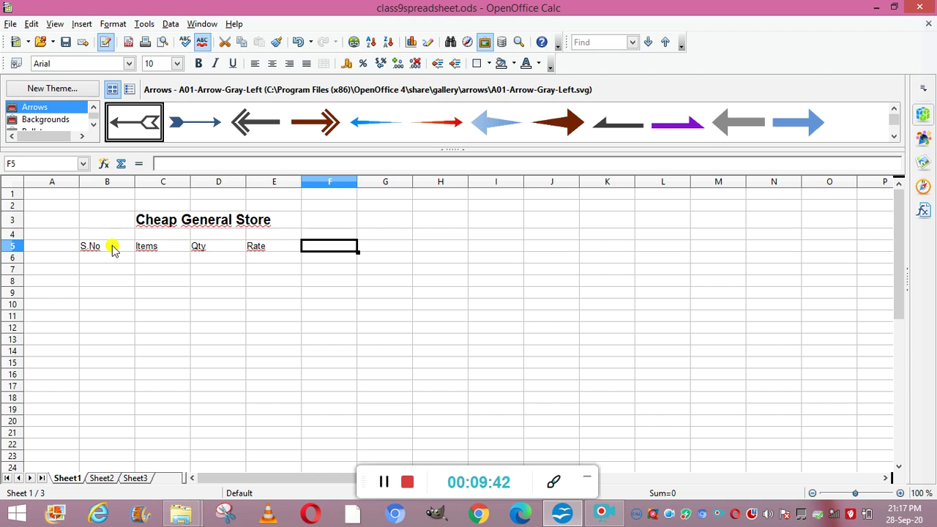
{"action": "type", "text": "Amount"}
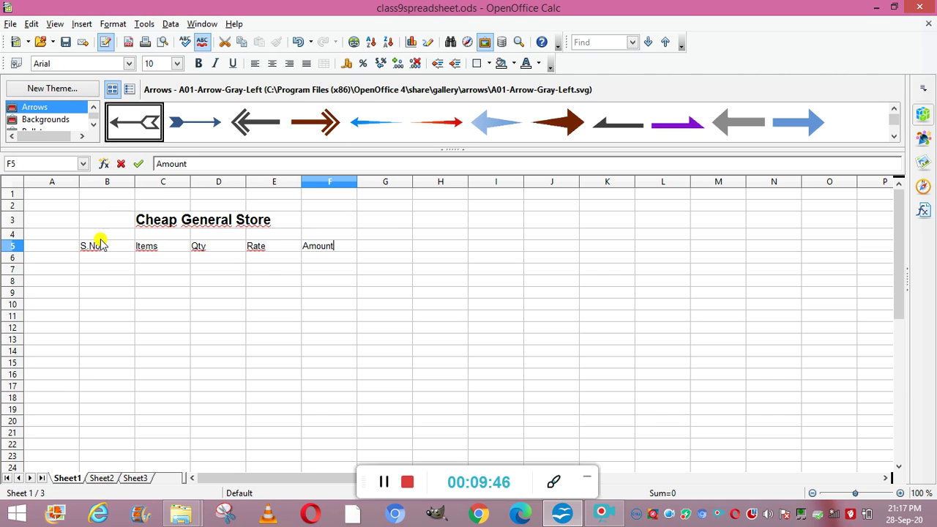
Step: Fill the S.No column with the numbers 1 to 5 in cells B6 to B10
{"action": "left_click", "coordinate": [91, 263]}
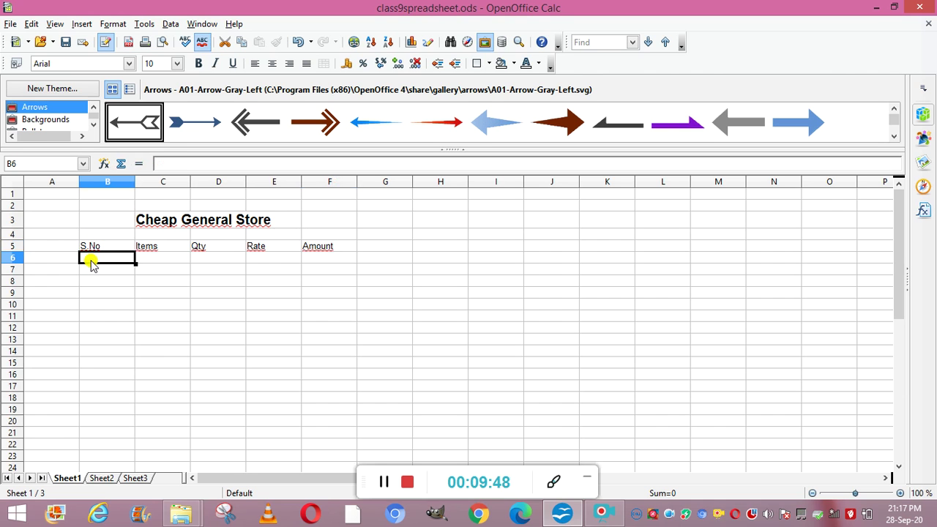
{"action": "type", "text": "1"}
{"action": "key", "text": "Return"}
{"action": "type", "text": "2"}
{"action": "key", "text": "Return"}
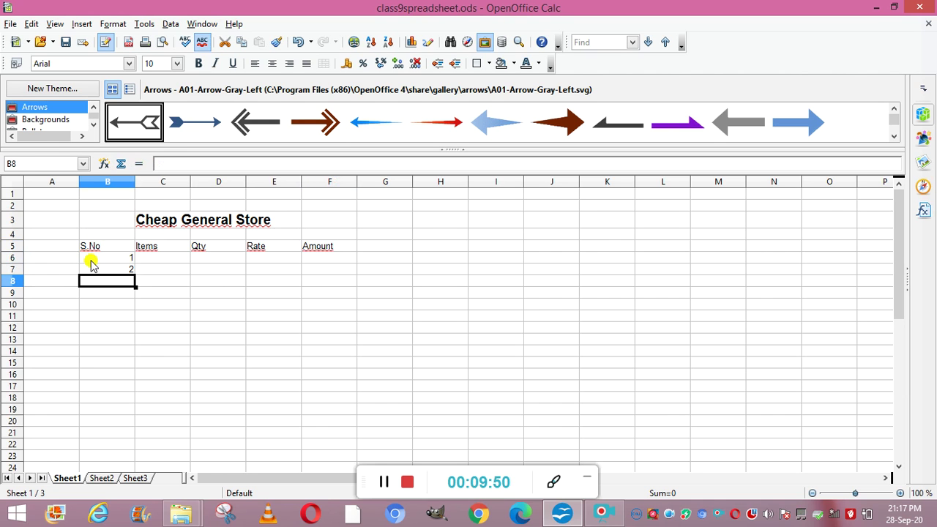
{"action": "type", "text": "3"}
{"action": "key", "text": "Return"}
{"action": "type", "text": "4"}
{"action": "key", "text": "Return"}
{"action": "type", "text": "5"}
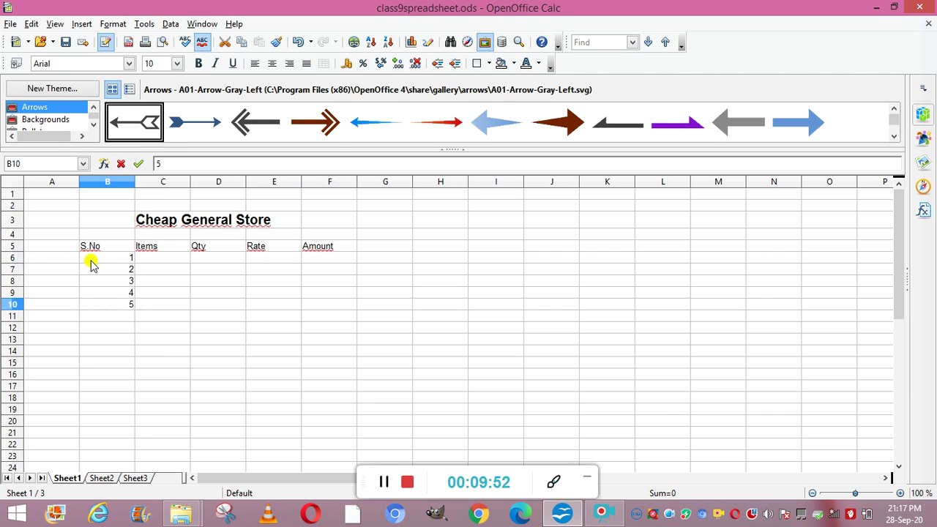
Step: List the items bread, butter, milk, rusk and buiscuit in cells C6 to C10
{"action": "left_click", "coordinate": [168, 261]}
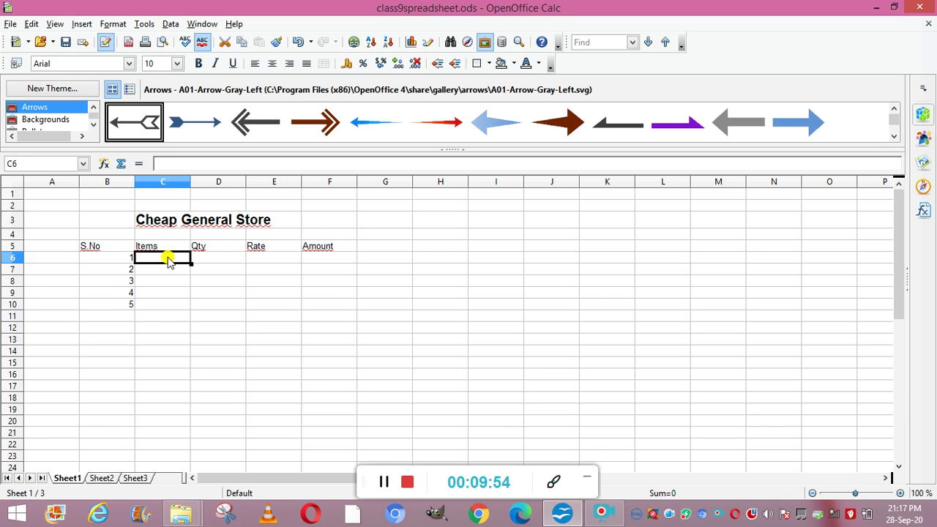
{"action": "type", "text": "bre"}
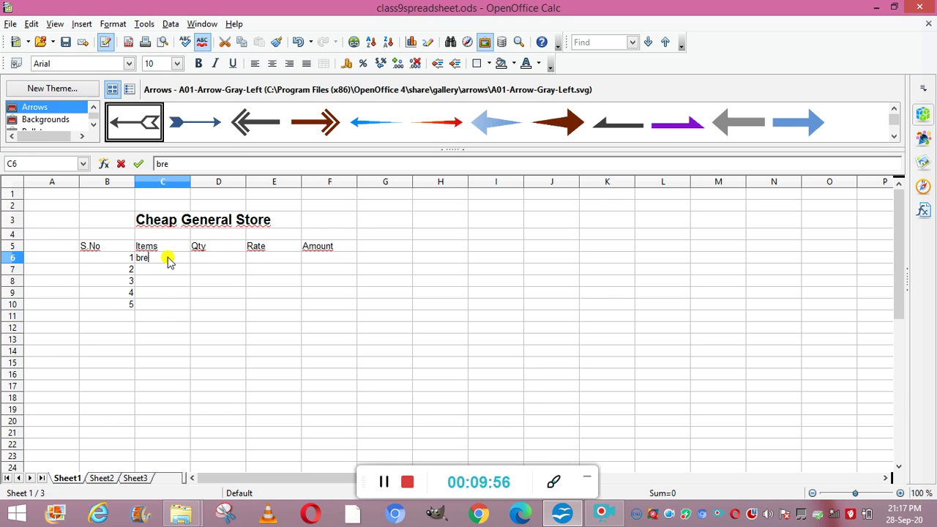
{"action": "type", "text": "ad"}
{"action": "key", "text": "Return"}
{"action": "type", "text": "butter"}
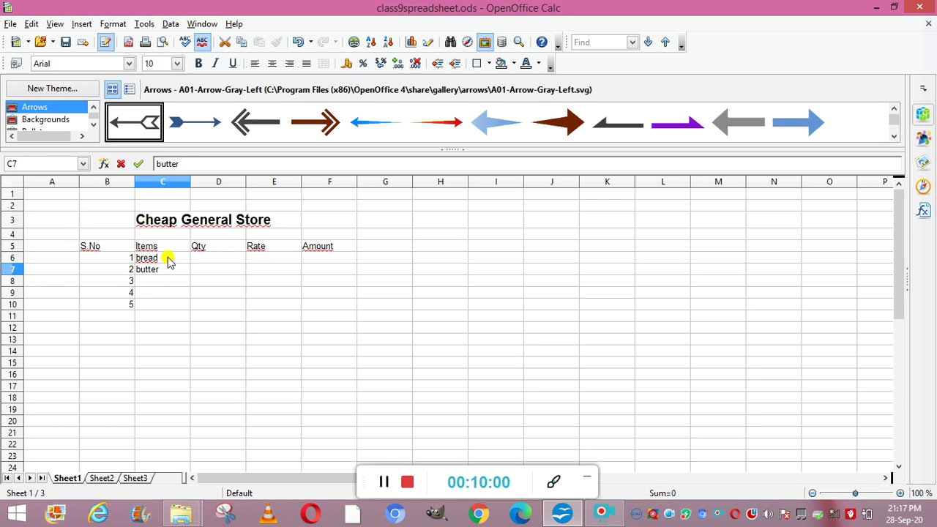
{"action": "key", "text": "Return"}
{"action": "type", "text": "milk"}
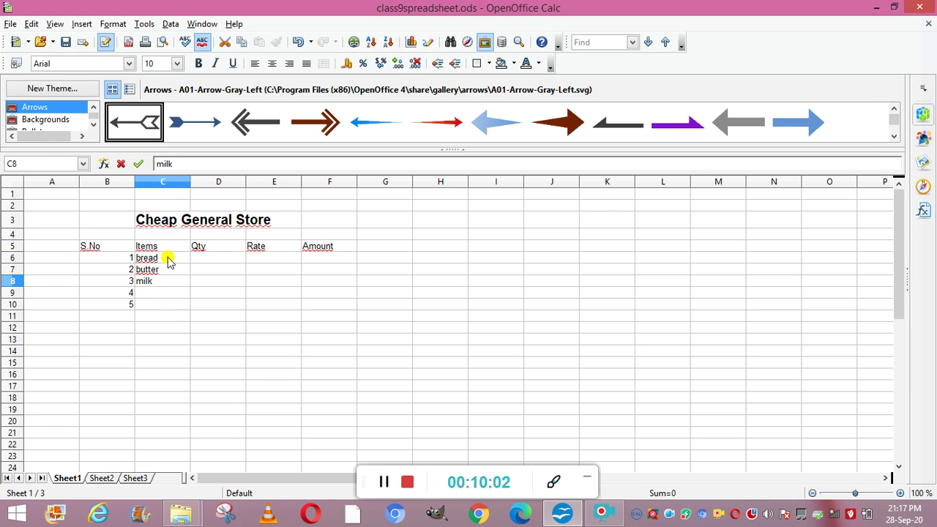
{"action": "key", "text": "Return"}
{"action": "type", "text": "rusk"}
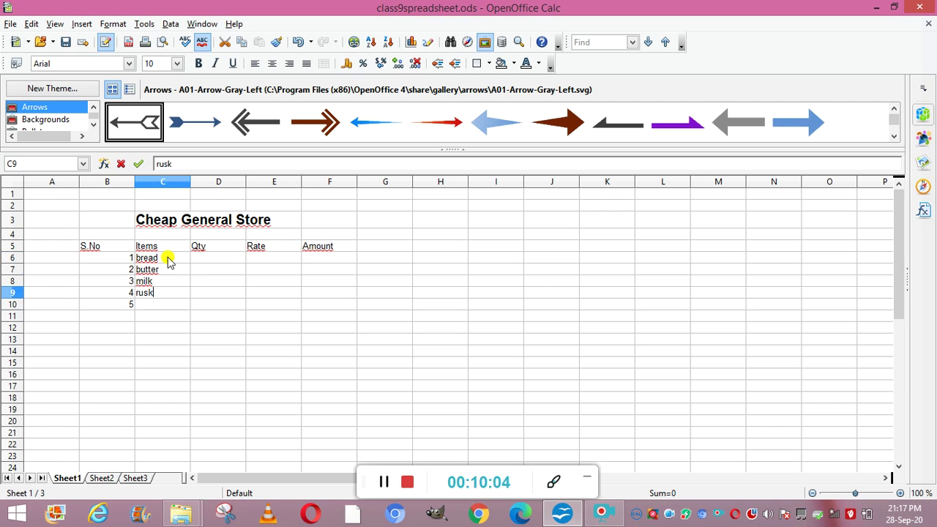
{"action": "key", "text": "Return"}
{"action": "type", "text": "buiscuit"}
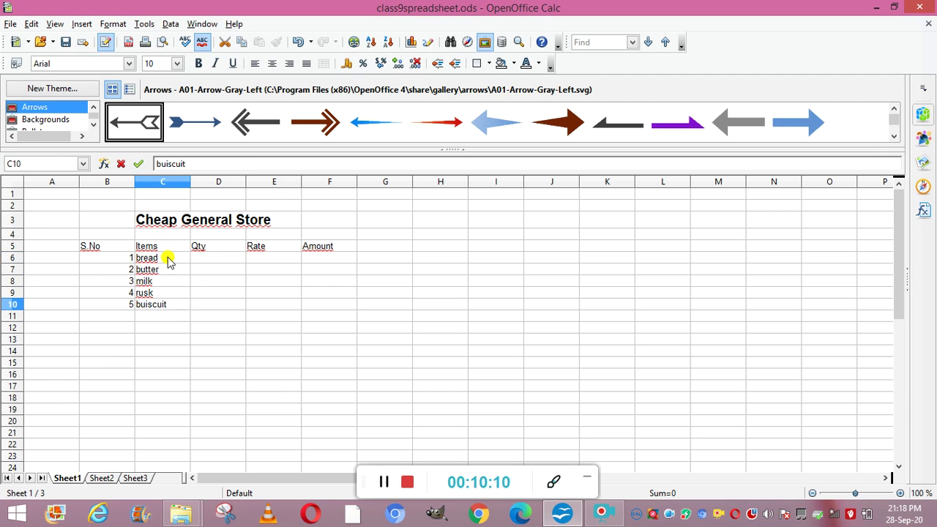
Step: Enter the quantities 4, 5, 6, 3 and 2 in cells D6 to D10
{"action": "left_click", "coordinate": [196, 260]}
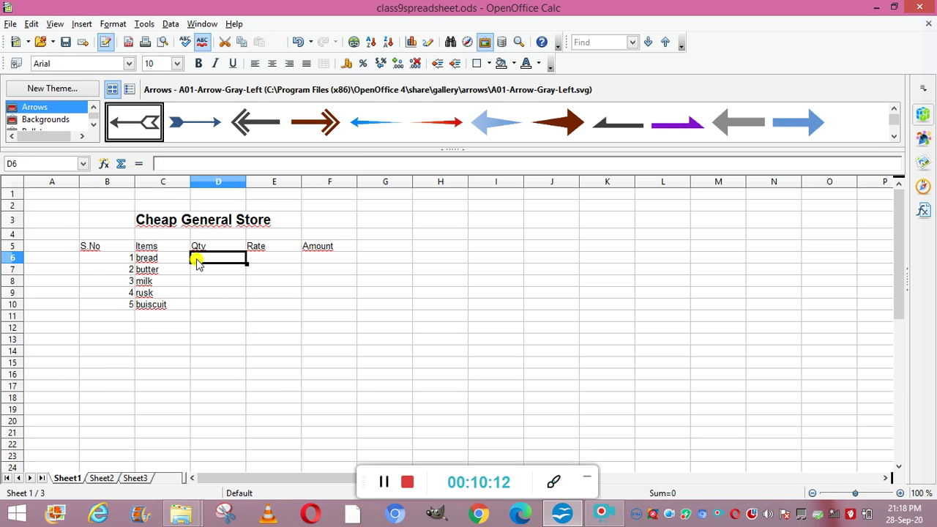
{"action": "type", "text": "4"}
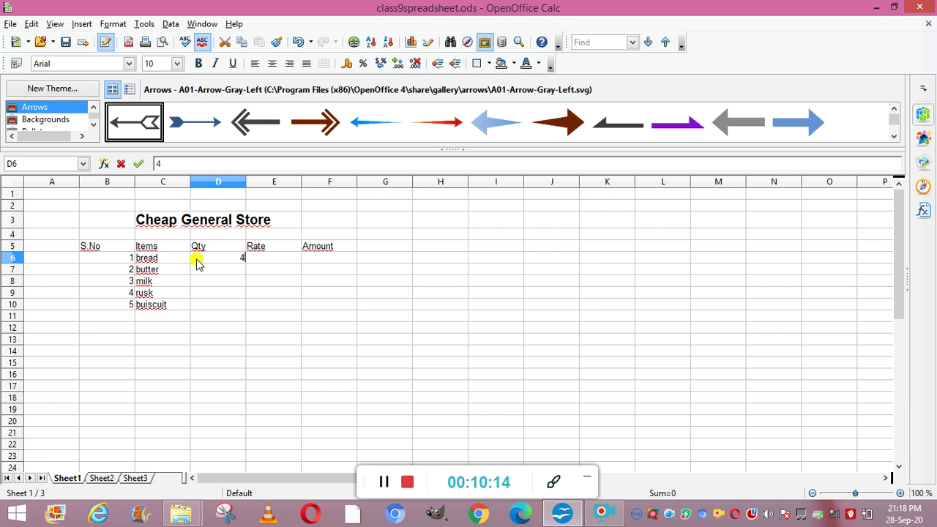
{"action": "key", "text": "Return"}
{"action": "type", "text": "5"}
{"action": "key", "text": "Return"}
{"action": "type", "text": "6"}
{"action": "key", "text": "Return"}
{"action": "type", "text": "3"}
{"action": "key", "text": "Return"}
{"action": "type", "text": "2"}
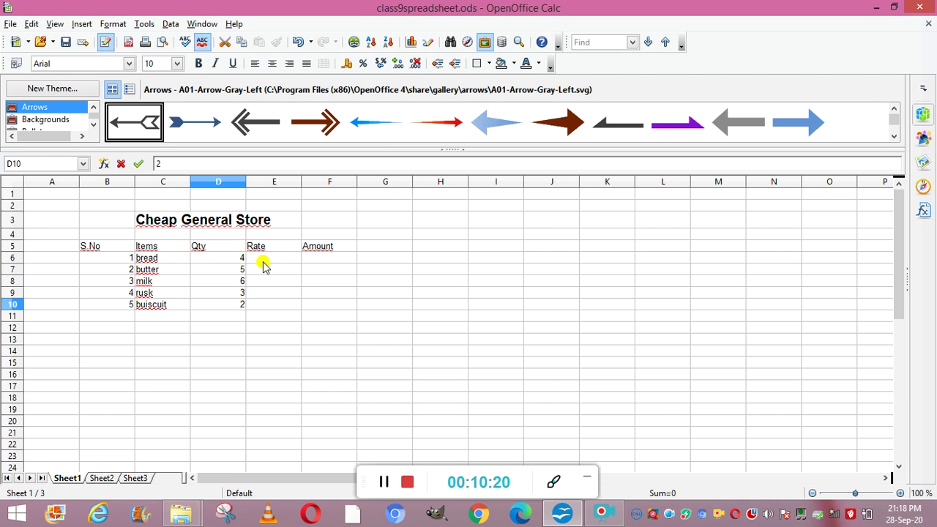
Step: Enter the rates 30, 40, 40, 30 and 20 in cells E6 to E10
{"action": "left_click", "coordinate": [262, 259]}
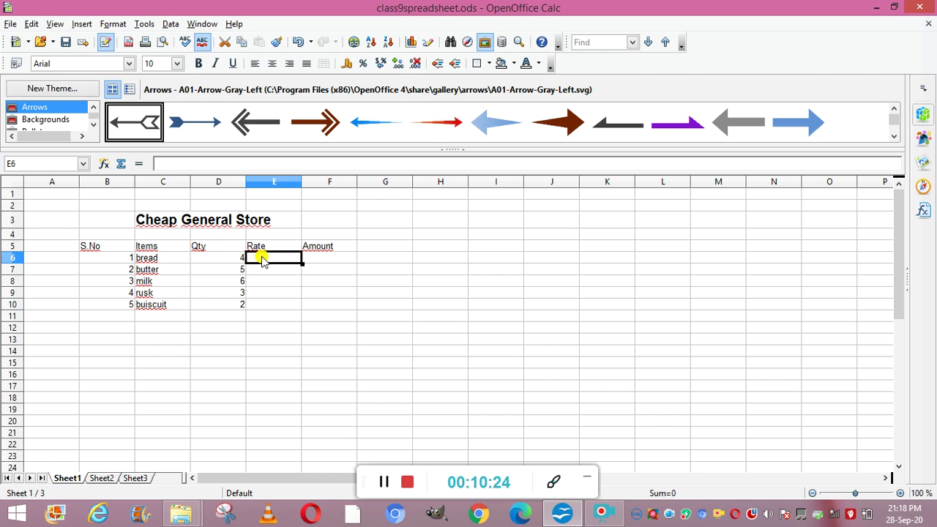
{"action": "type", "text": "30"}
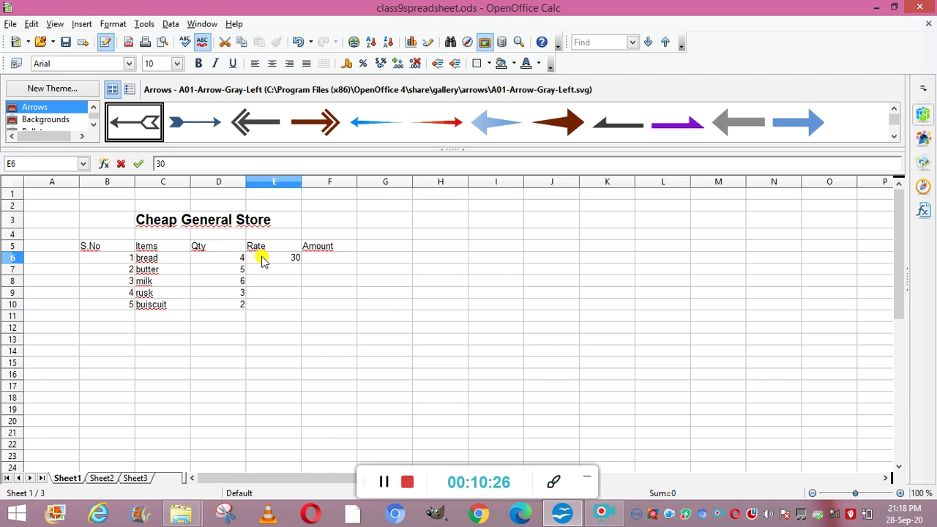
{"action": "key", "text": "Return"}
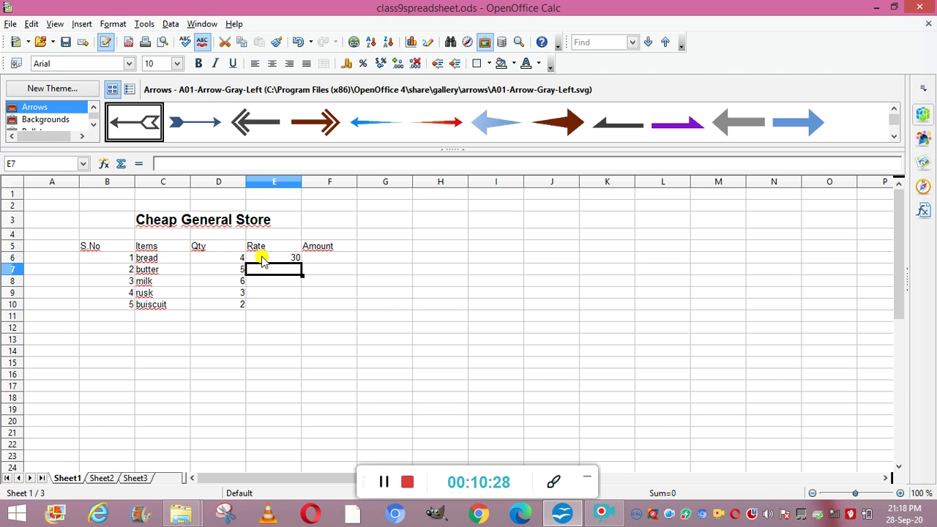
{"action": "type", "text": "40"}
{"action": "key", "text": "Return"}
{"action": "type", "text": "40"}
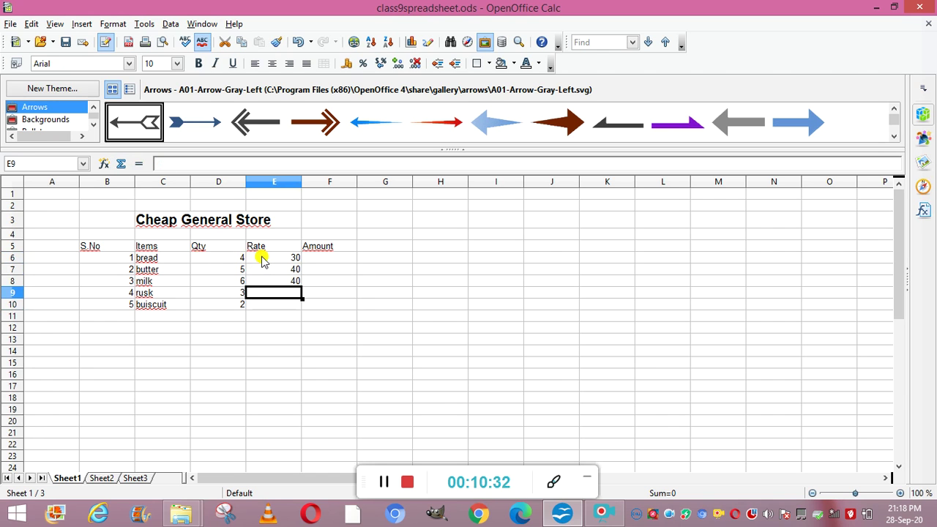
{"action": "type", "text": "30"}
{"action": "key", "text": "Return"}
{"action": "type", "text": "20"}
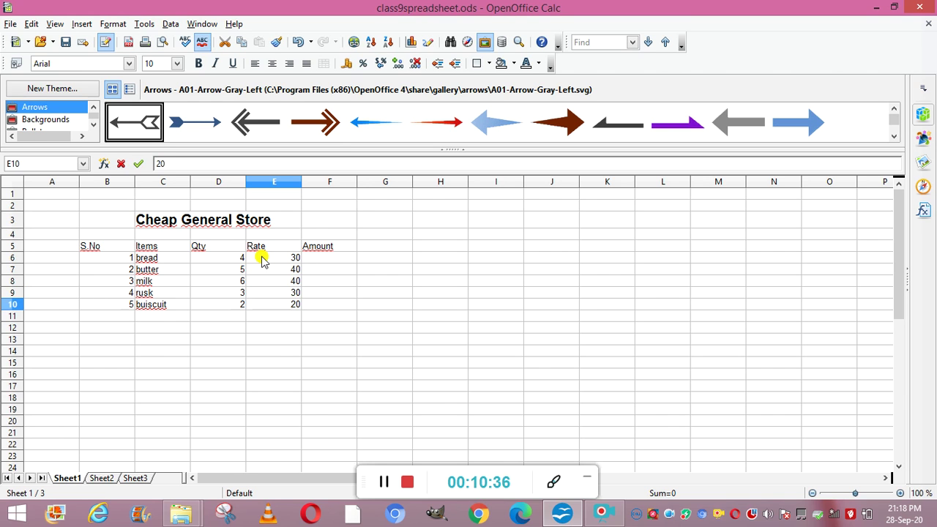
Step: Center the contents of the whole table, cells B5:F10, horizontally
{"action": "left_click", "coordinate": [85, 247]}
{"action": "key", "text": "shift+Right"}
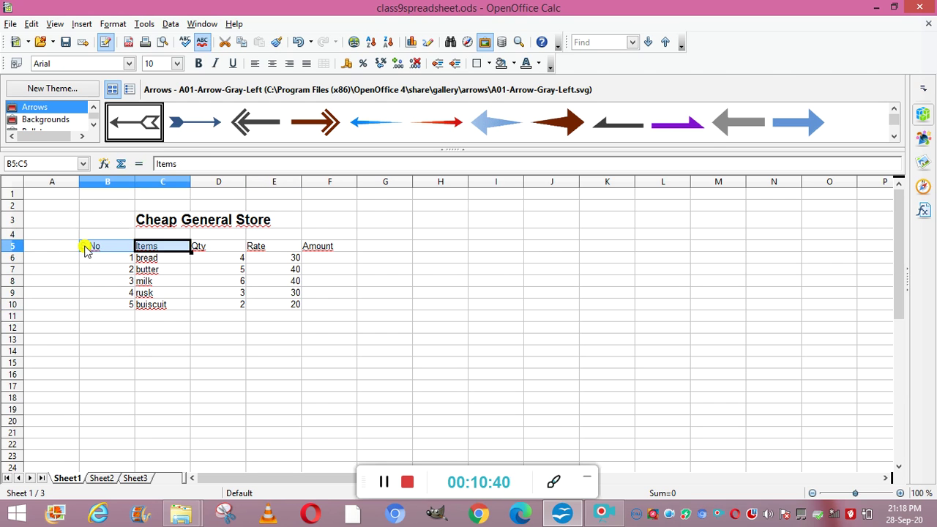
{"action": "key", "text": "shift+Right"}
{"action": "key", "text": "shift+Right"}
{"action": "key", "text": "shift+Right"}
{"action": "key", "text": "shift+Down"}
{"action": "key", "text": "shift+Down"}
{"action": "key", "text": "shift+Down"}
{"action": "key", "text": "shift+Down"}
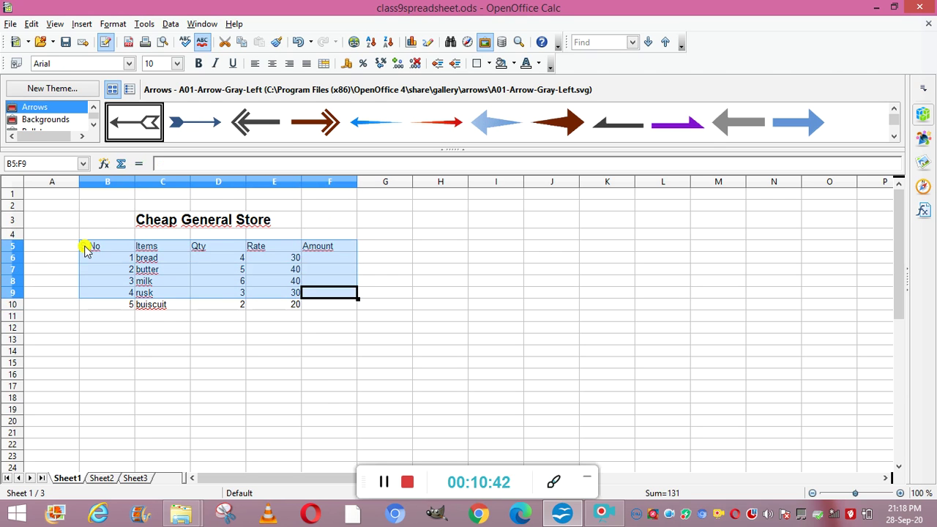
{"action": "key", "text": "shift+Down"}
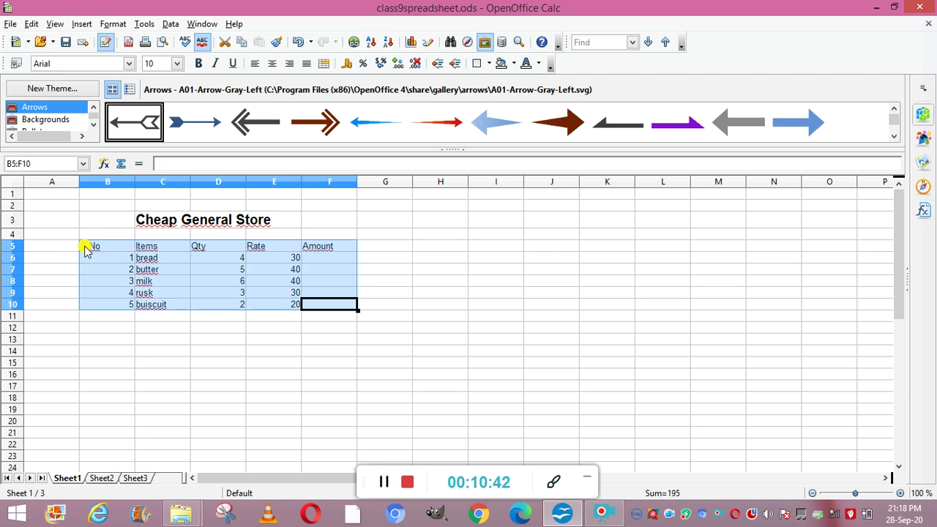
{"action": "left_click", "coordinate": [272, 66]}
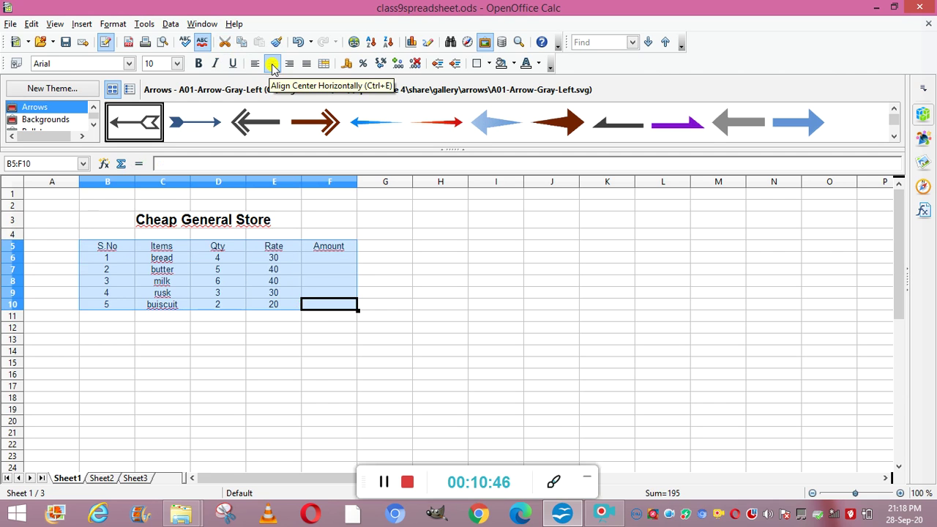
{"action": "left_click", "coordinate": [254, 321]}
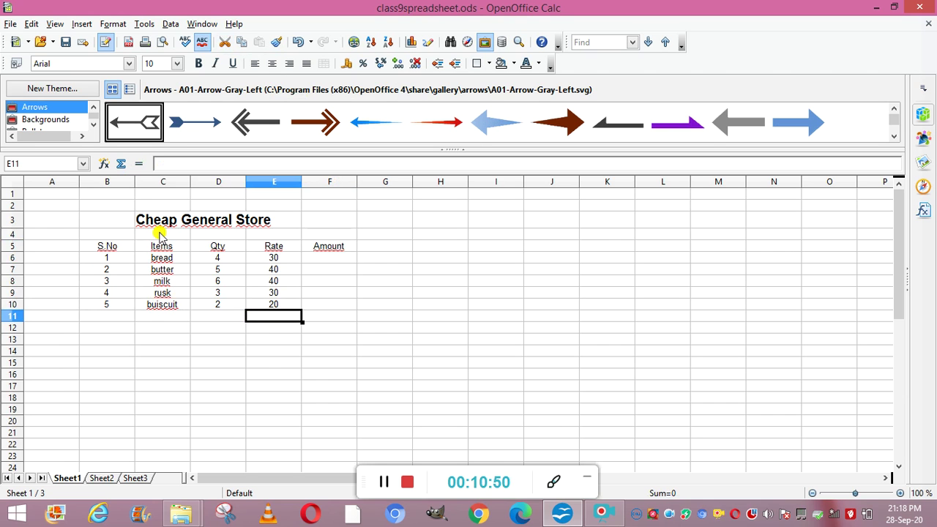
Step: Left-align the Items column, cells C5:C10, and deselect it
{"action": "left_click", "coordinate": [145, 246]}
{"action": "key", "text": "shift+Down"}
{"action": "key", "text": "shift+Down"}
{"action": "key", "text": "shift+Down"}
{"action": "key", "text": "shift+Down"}
{"action": "key", "text": "shift+Down"}
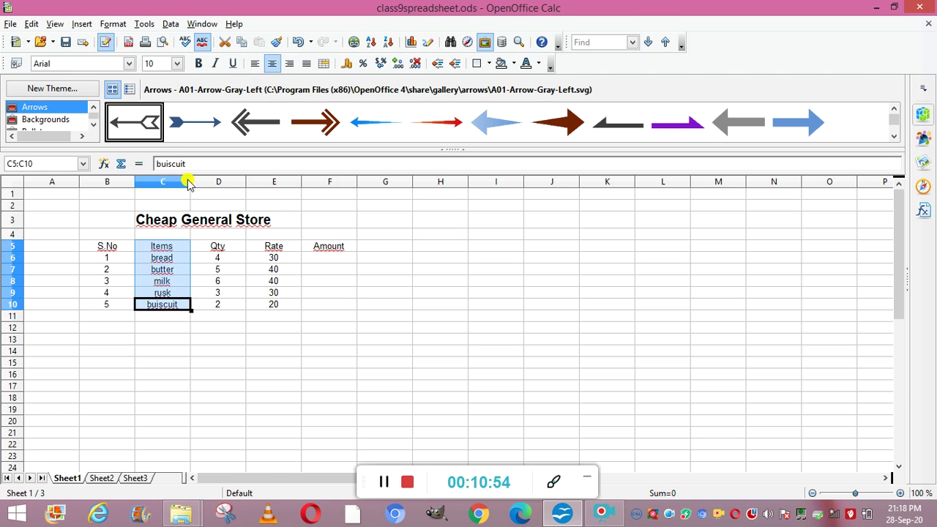
{"action": "left_click", "coordinate": [263, 64]}
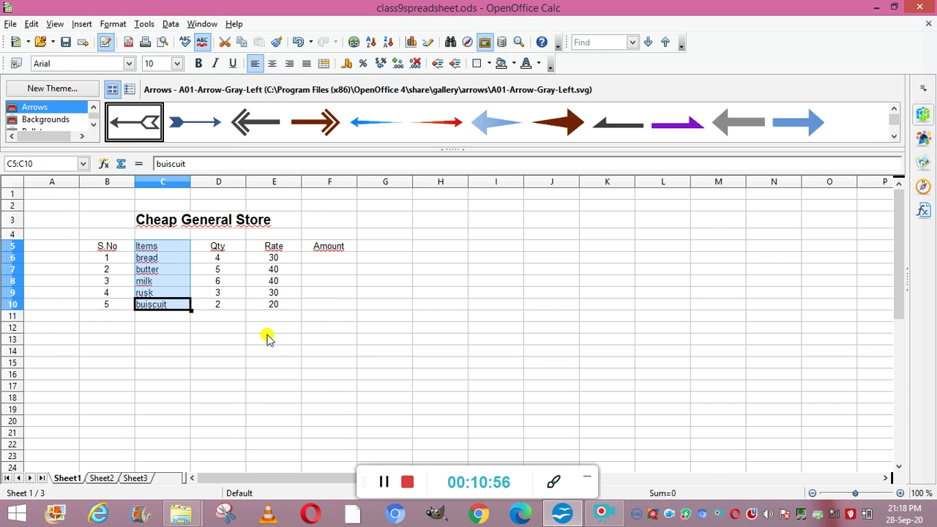
{"action": "left_click", "coordinate": [265, 343]}
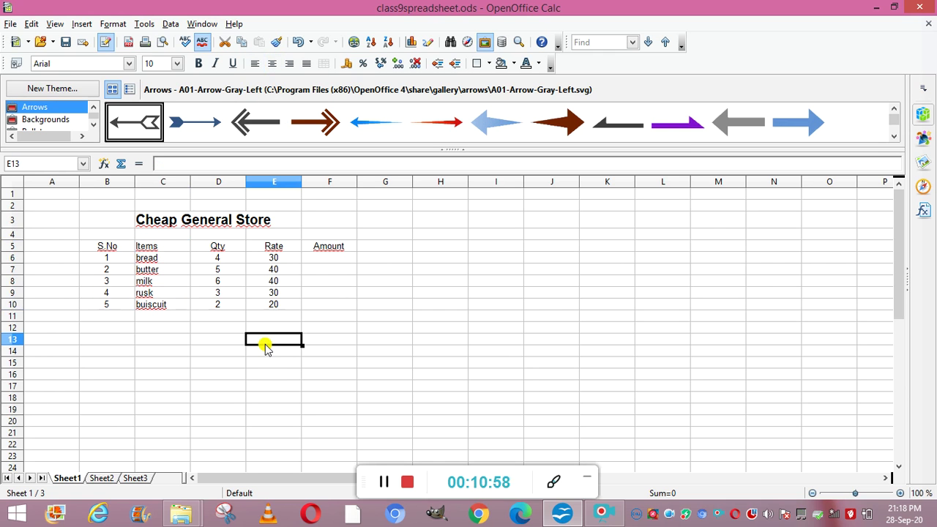
{"action": "left_click", "coordinate": [214, 327]}
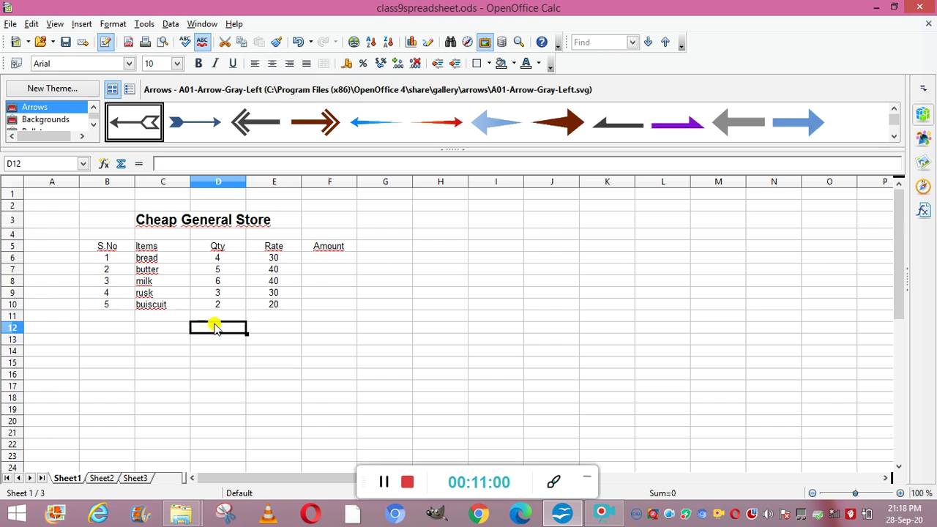
Step: Enter the label Total Amount in cell D12 and make it bold
{"action": "type", "text": "Total Amount"}
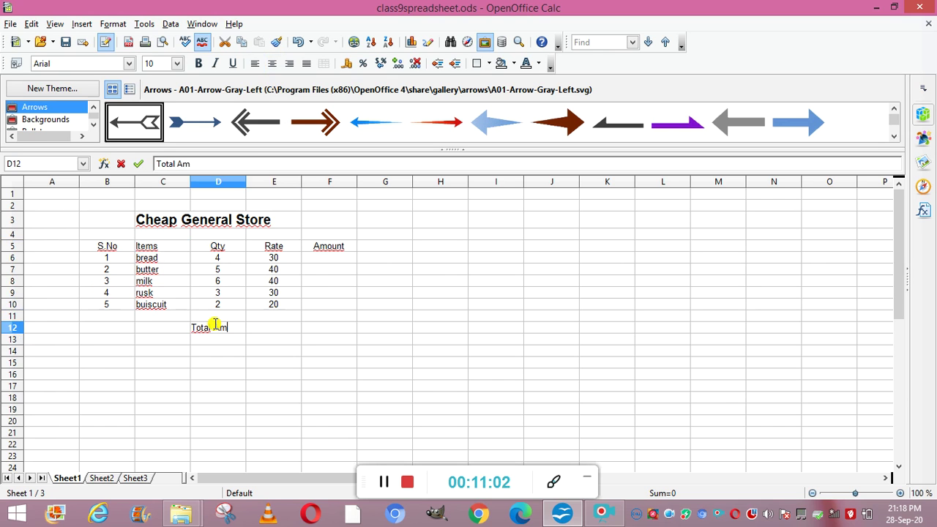
{"action": "left_click", "coordinate": [266, 328]}
{"action": "double_click", "coordinate": [212, 327]}
{"action": "triple_click", "coordinate": [213, 328]}
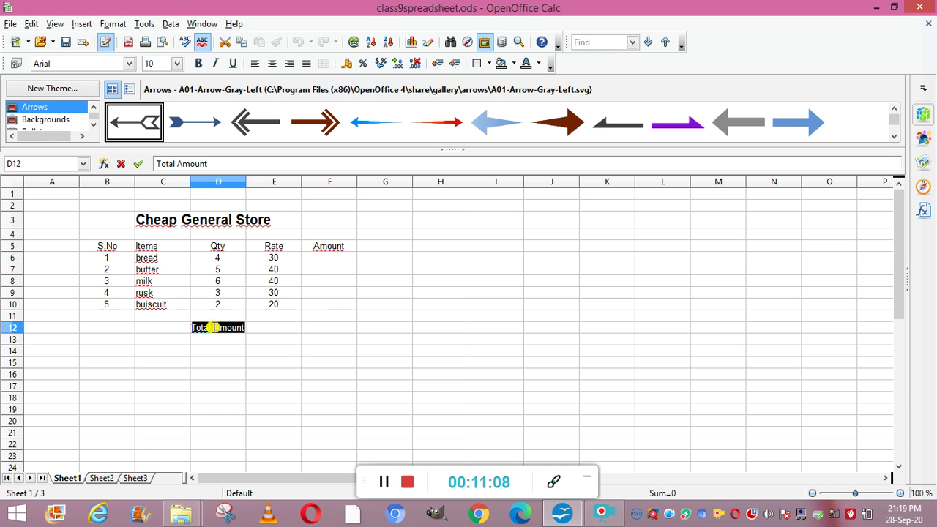
{"action": "left_click", "coordinate": [198, 63]}
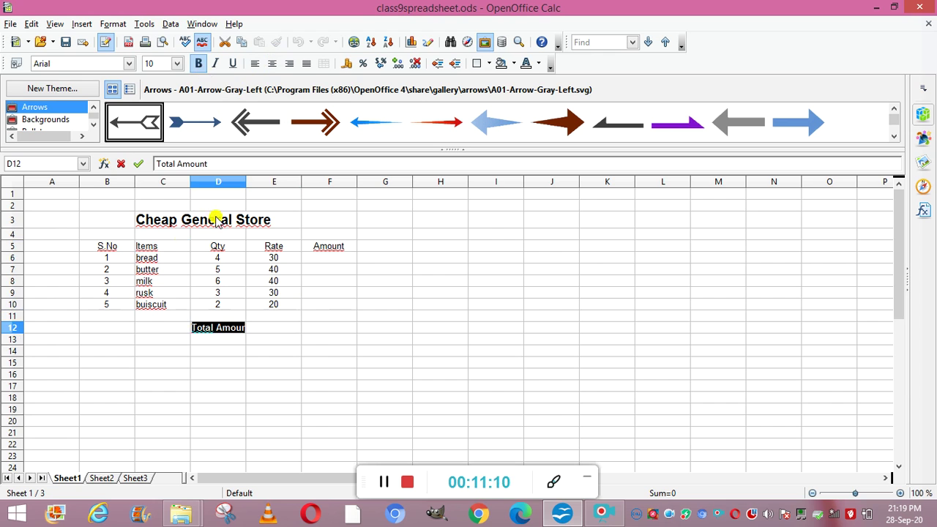
Step: Make the header row, cells B5:F5, bold with a font size of 12 and deselect it
{"action": "left_click", "coordinate": [106, 247]}
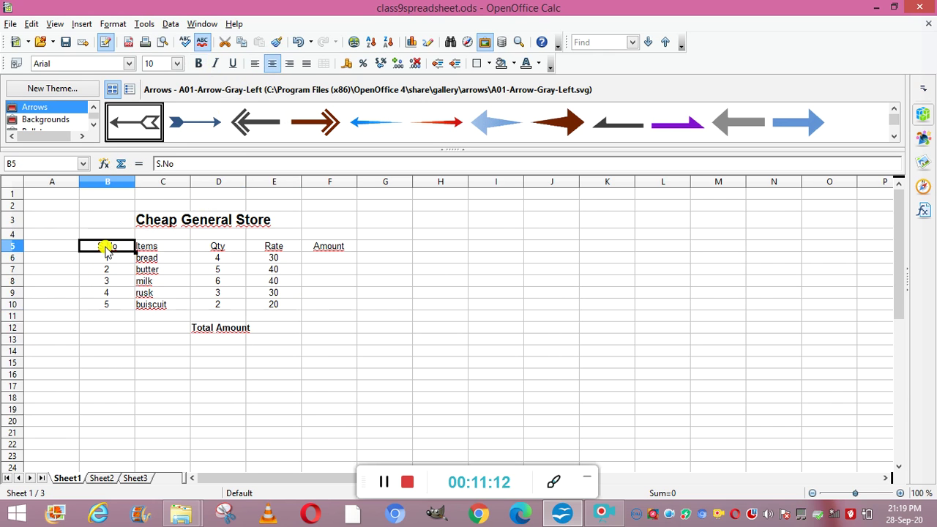
{"action": "key", "text": "shift+Right"}
{"action": "key", "text": "shift+Right"}
{"action": "key", "text": "shift+Right"}
{"action": "key", "text": "shift+Right"}
{"action": "key", "text": "shift+Right"}
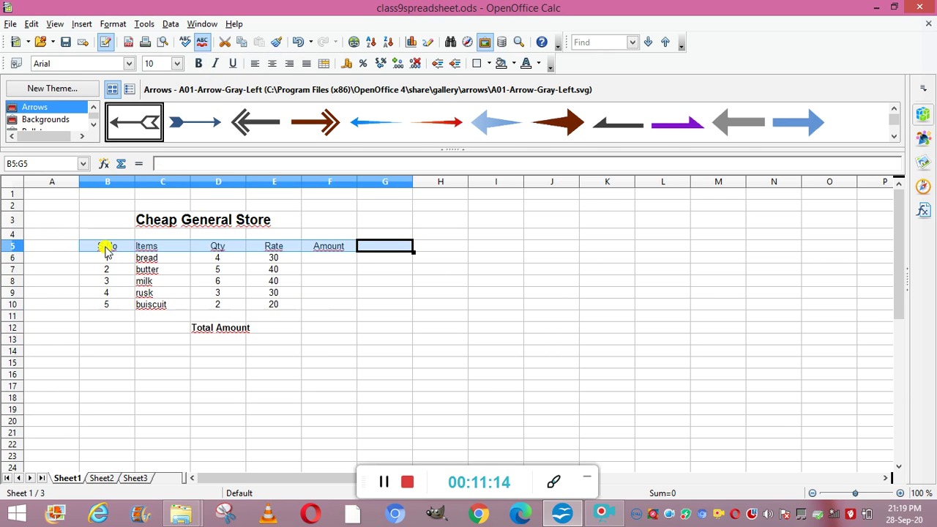
{"action": "key", "text": "shift+Left"}
{"action": "left_click", "coordinate": [197, 64]}
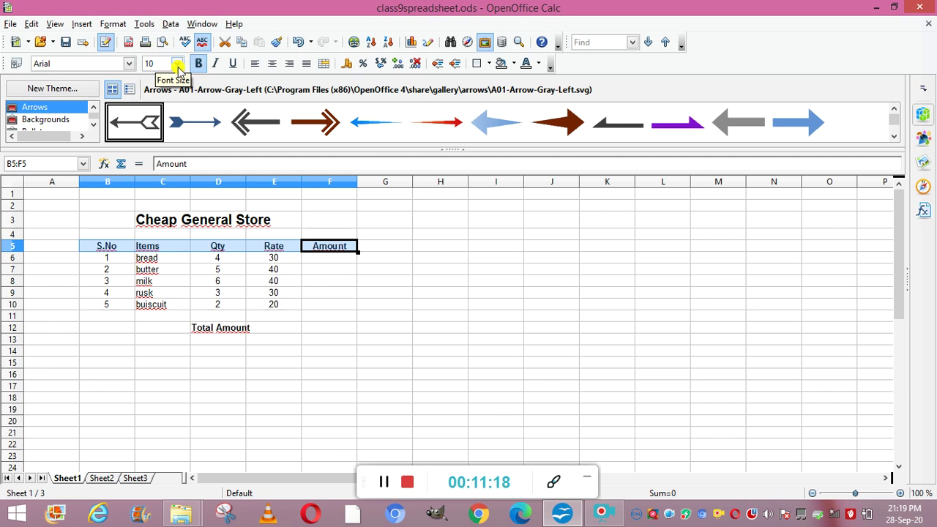
{"action": "left_click", "coordinate": [177, 63]}
{"action": "left_click", "coordinate": [155, 151]}
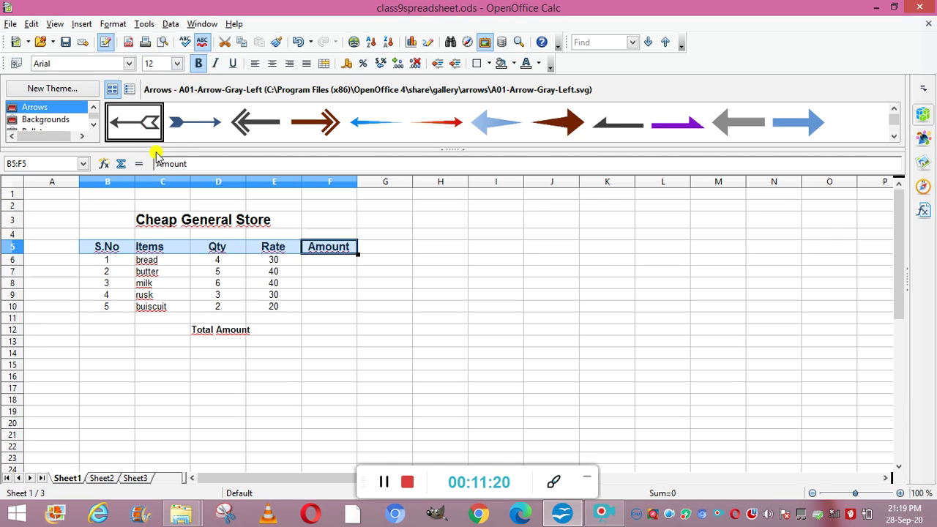
{"action": "left_click", "coordinate": [300, 310]}
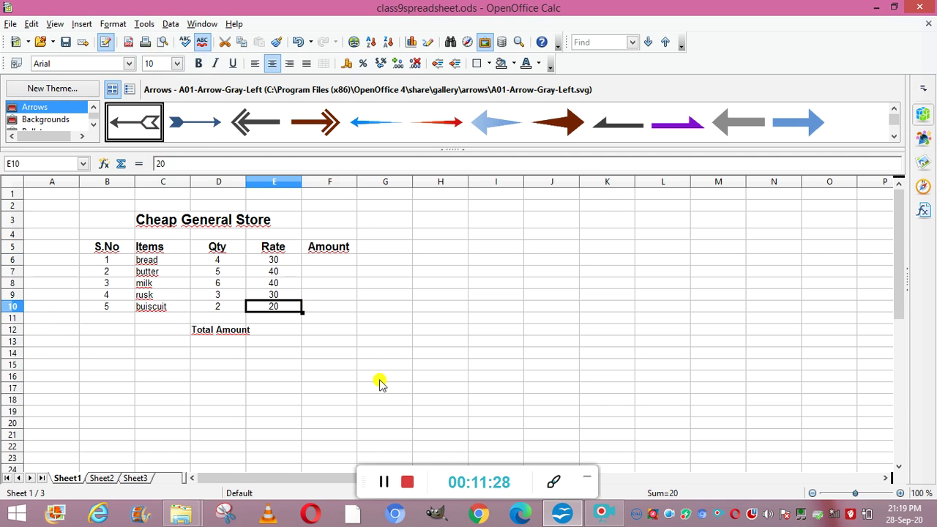
Step: Calculate the bread amount in cell F6 with the formula =D6*E6
{"action": "left_click", "coordinate": [384, 483]}
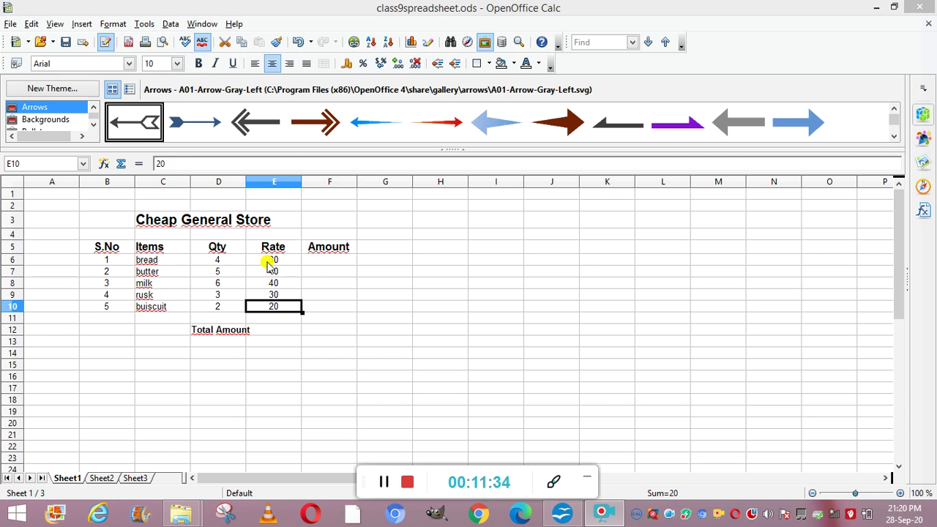
{"action": "left_click", "coordinate": [310, 262]}
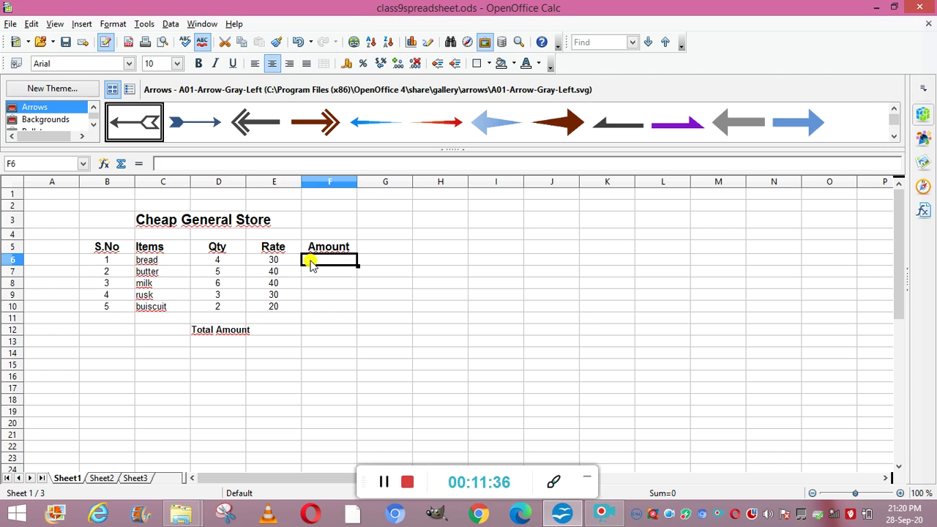
{"action": "type", "text": "="}
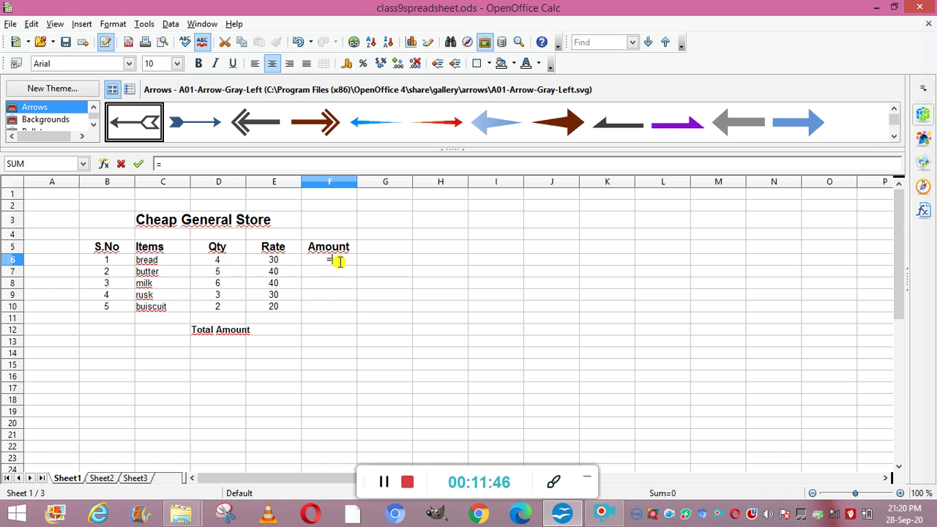
{"action": "type", "text": "D6*E6"}
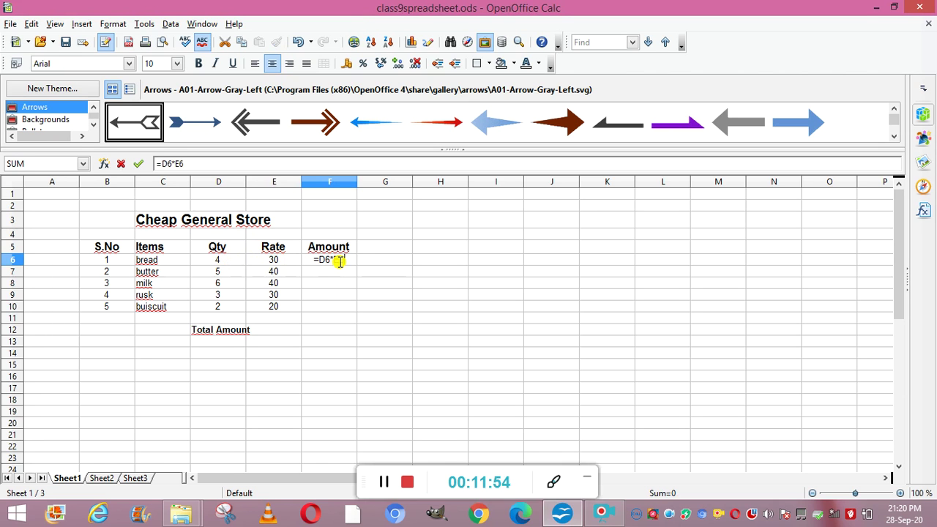
{"action": "key", "text": "Return"}
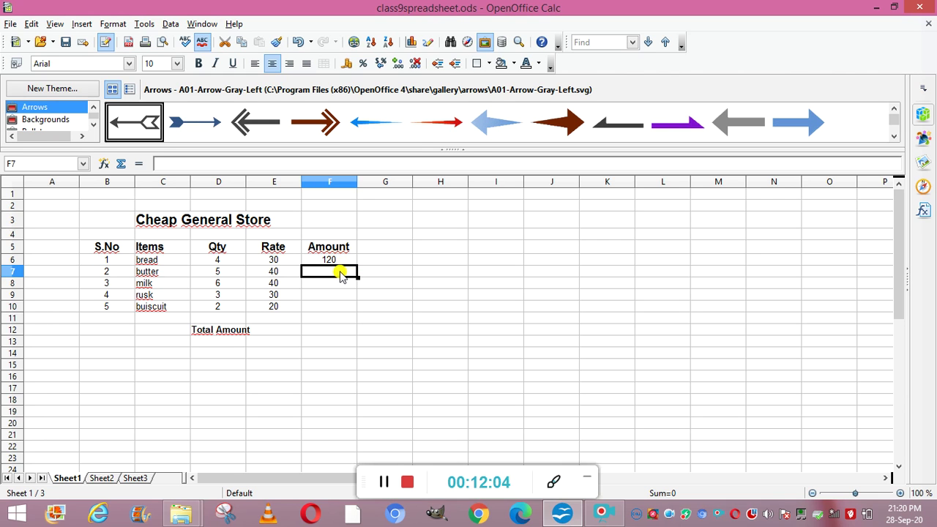
Step: Examine the bread amount's formula in cell F6 and the cells it refers to
{"action": "left_click", "coordinate": [382, 485]}
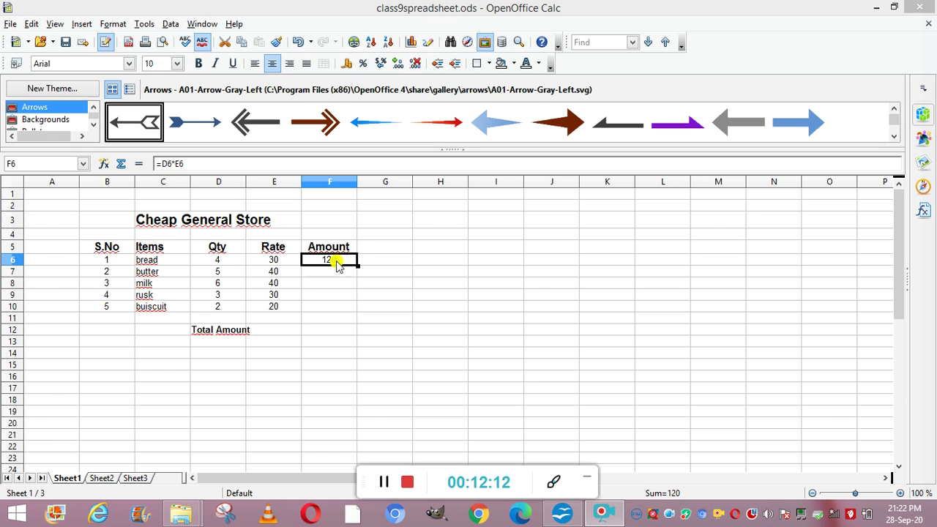
{"action": "left_click", "coordinate": [189, 163]}
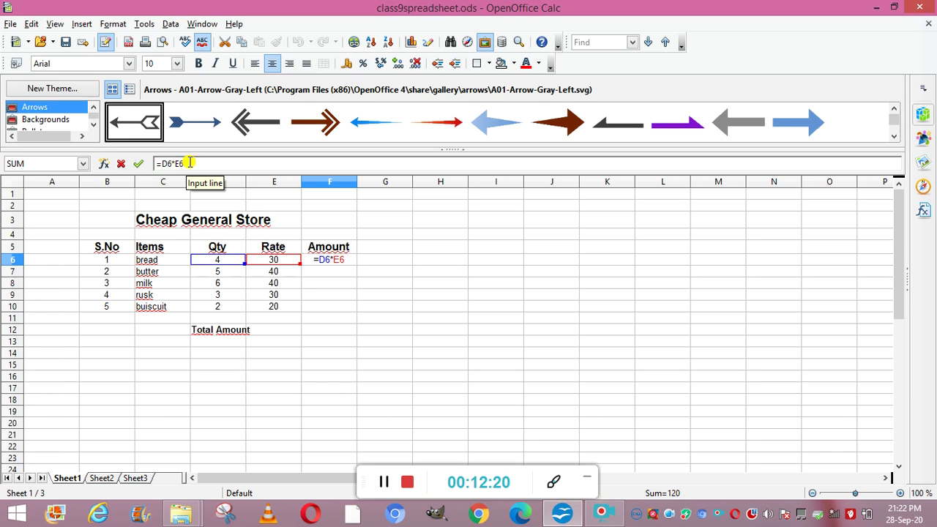
{"action": "left_click", "coordinate": [189, 163]}
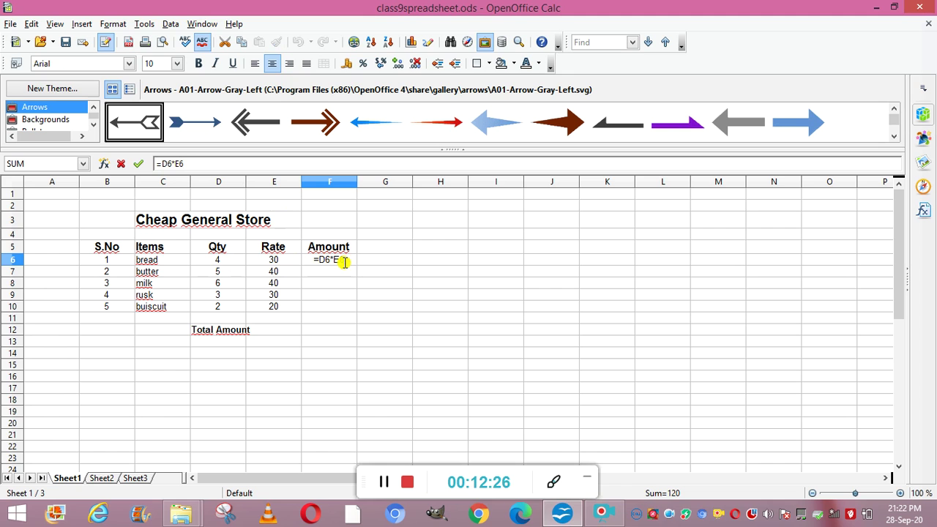
{"action": "key", "text": "Return"}
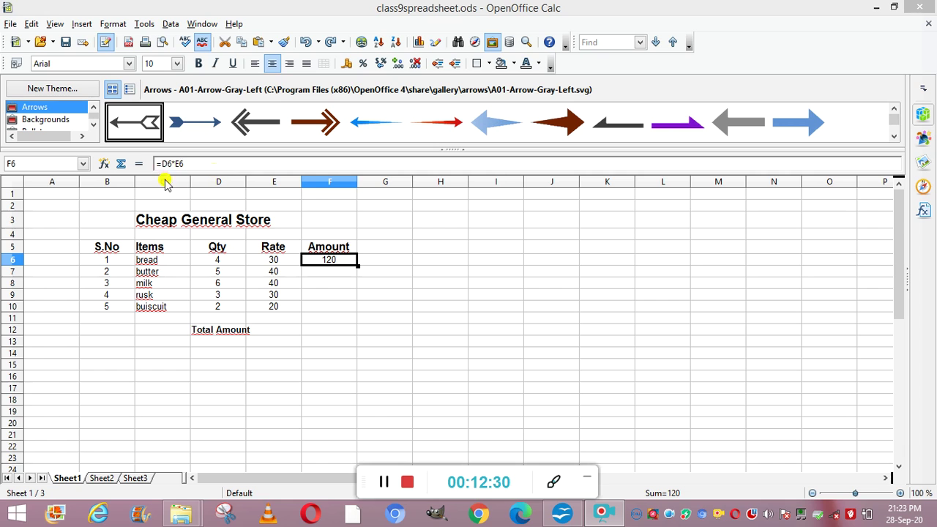
Step: Copy the amount formula from cell F6 into cells F7:F10 and deselect the range
{"action": "right_click", "coordinate": [341, 265]}
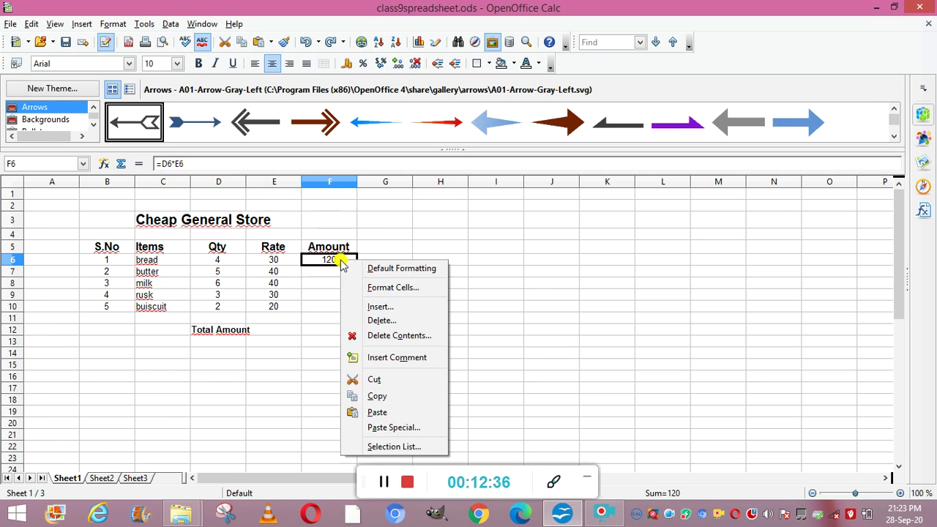
{"action": "left_click", "coordinate": [382, 396]}
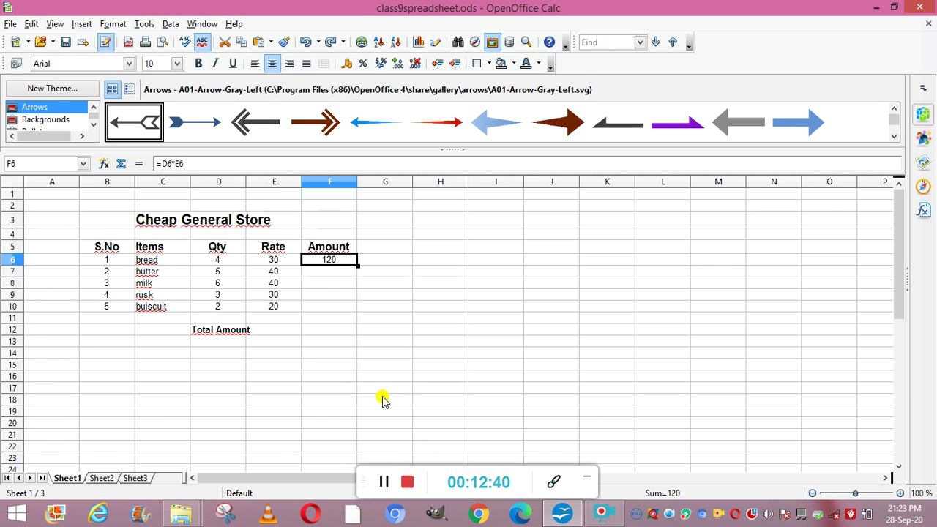
{"action": "left_click", "coordinate": [331, 269]}
{"action": "key", "text": "shift+Down"}
{"action": "key", "text": "shift+Down"}
{"action": "key", "text": "shift+Down"}
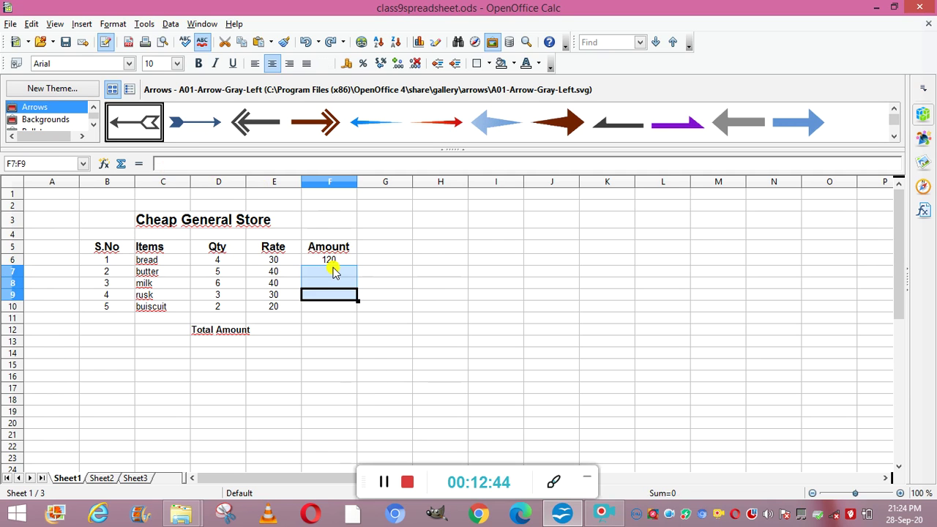
{"action": "key", "text": "ctrl+d"}
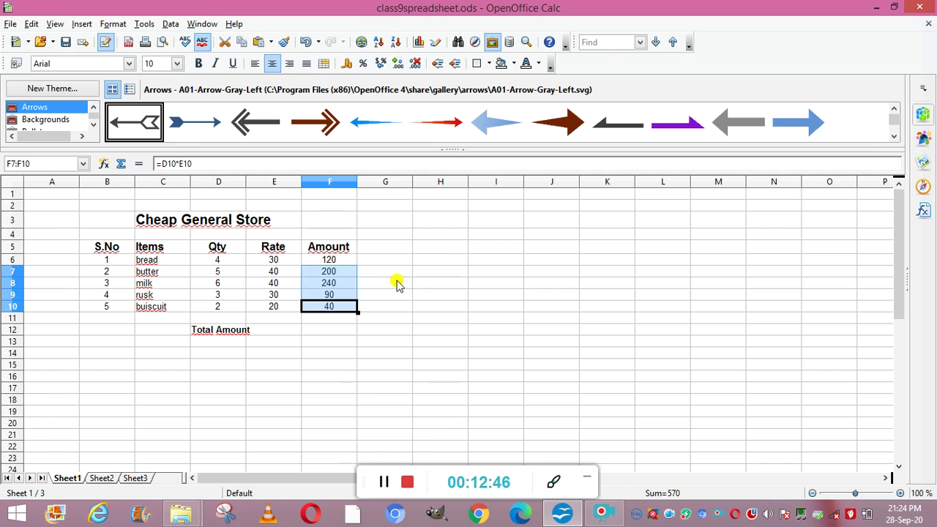
{"action": "left_click", "coordinate": [425, 295]}
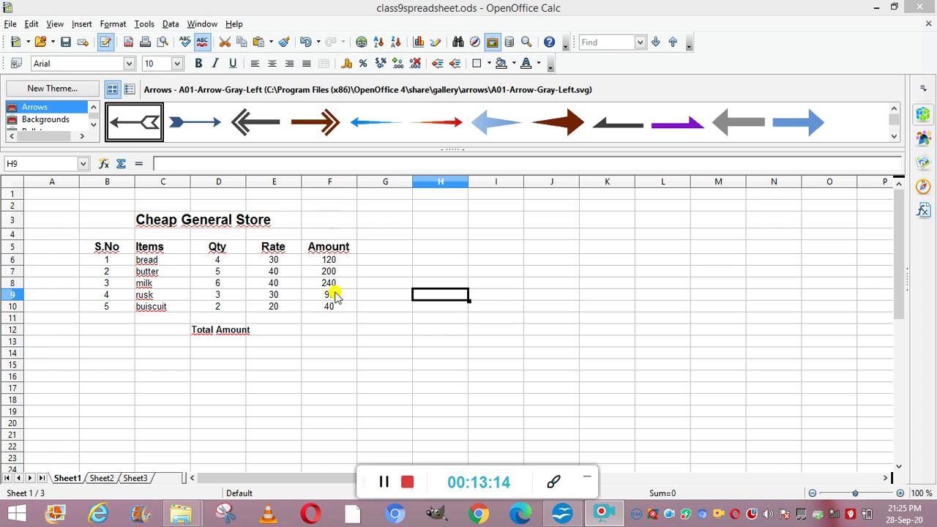
Step: Total the amounts in cell F12 with the formula =F6+F7+F8+F9+F10
{"action": "left_click", "coordinate": [324, 333]}
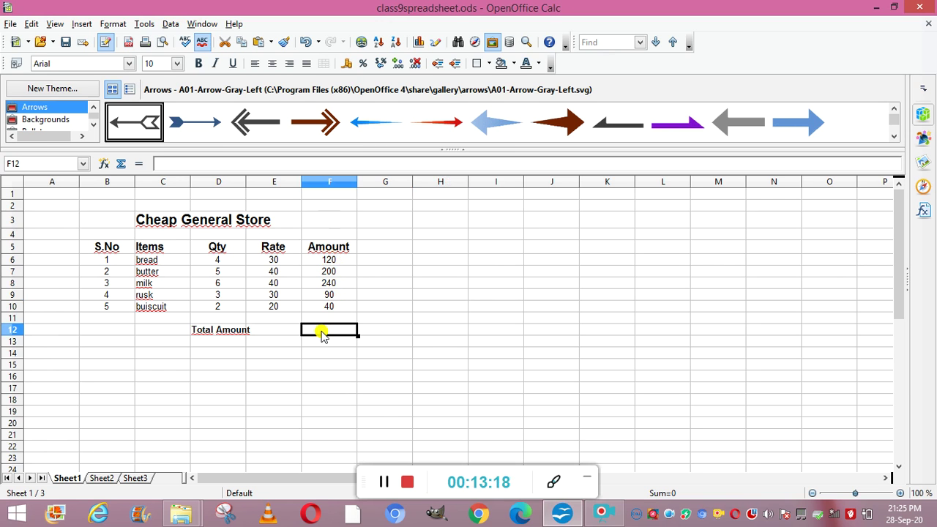
{"action": "type", "text": "="}
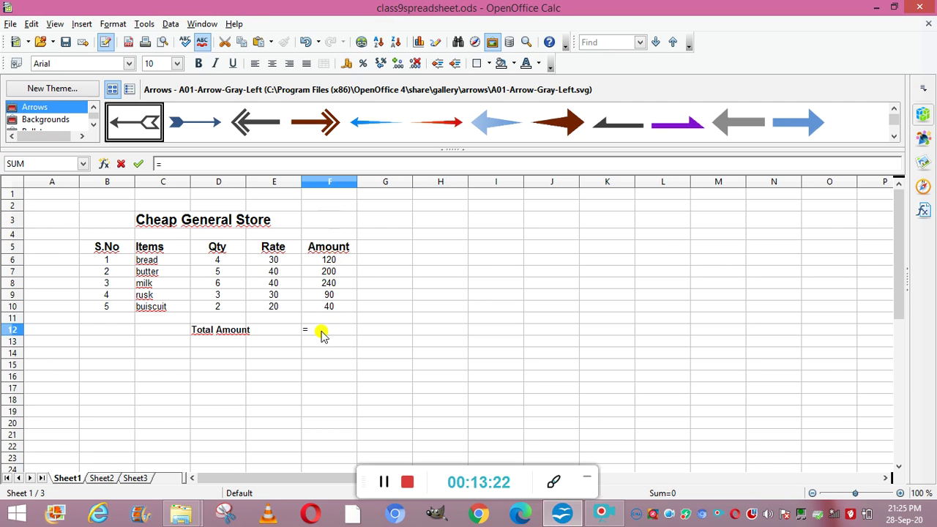
{"action": "type", "text": "F6+F7+F"}
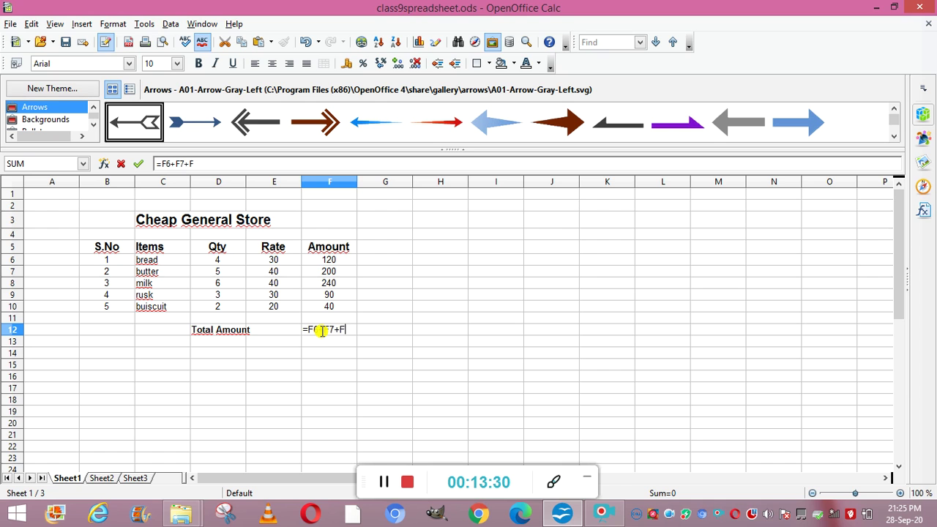
{"action": "type", "text": "8"}
{"action": "type", "text": "+F9"}
{"action": "key", "text": "BackSpace"}
{"action": "type", "text": "9+F10"}
{"action": "key", "text": "Return"}
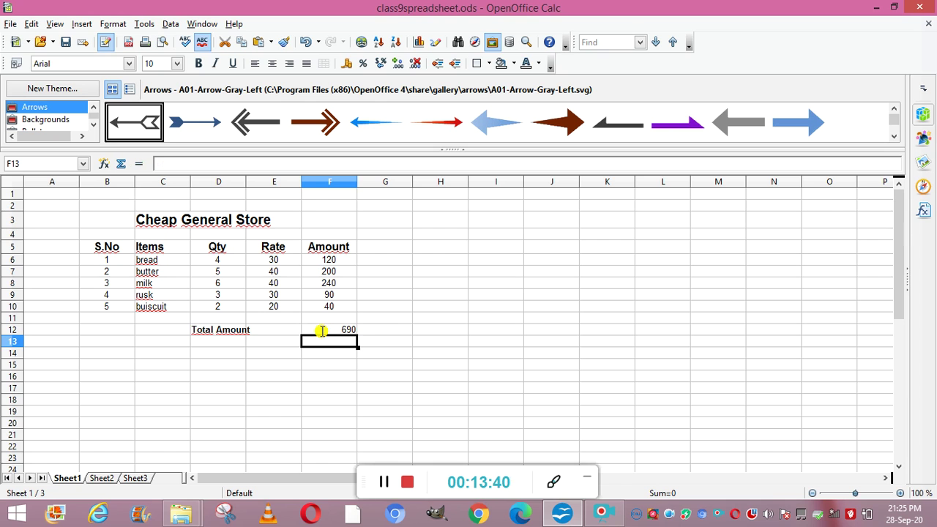
Step: Replace the total formula in cell F12 with =SUM(F6:F10) and undo that entry
{"action": "left_click", "coordinate": [351, 329]}
{"action": "key", "text": "BackSpace"}
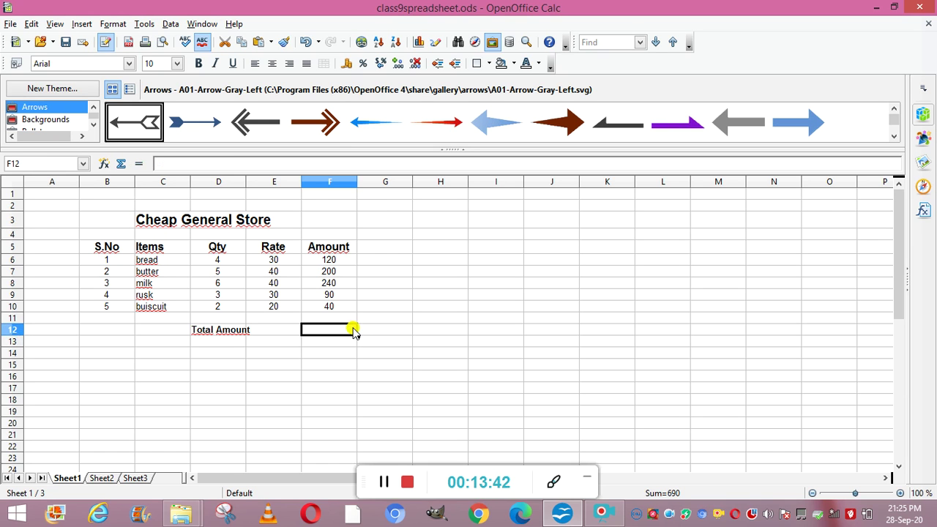
{"action": "type", "text": "="}
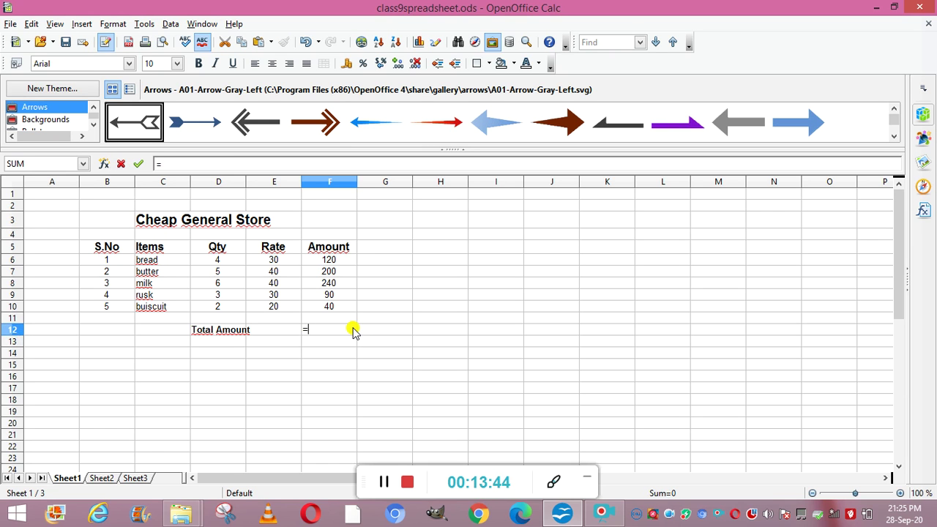
{"action": "type", "text": "SU"}
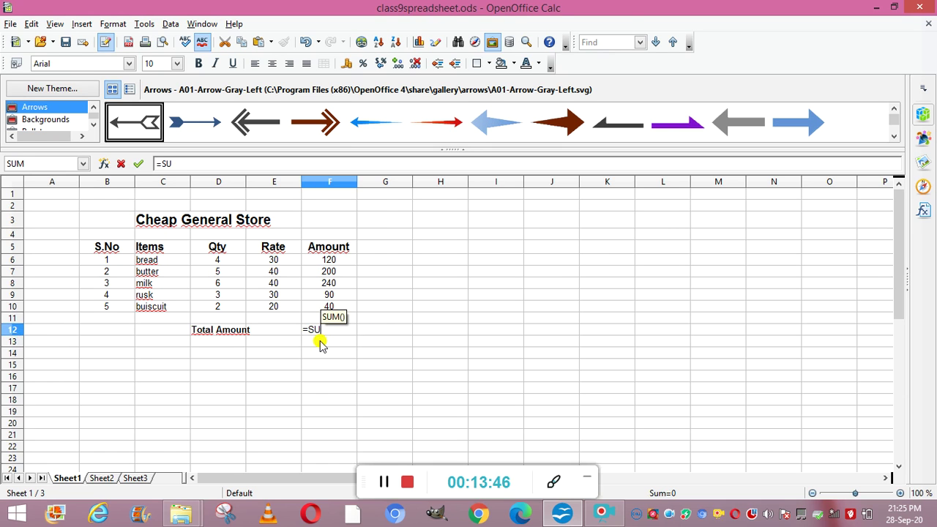
{"action": "type", "text": "M("}
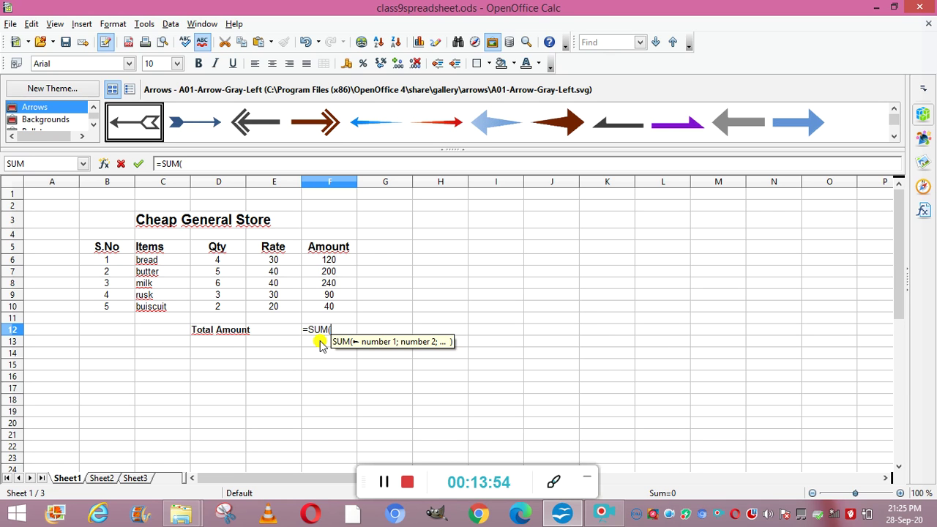
{"action": "type", "text": "F6"}
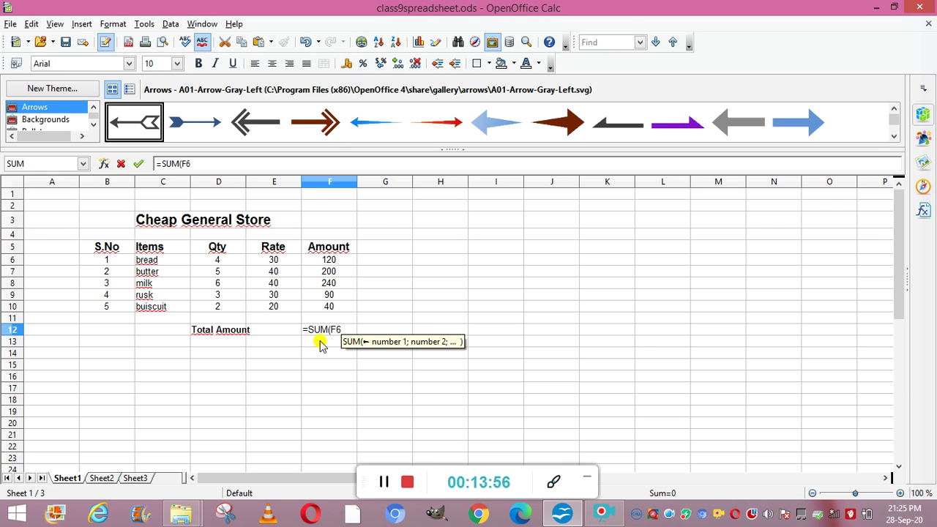
{"action": "type", "text": ":F"}
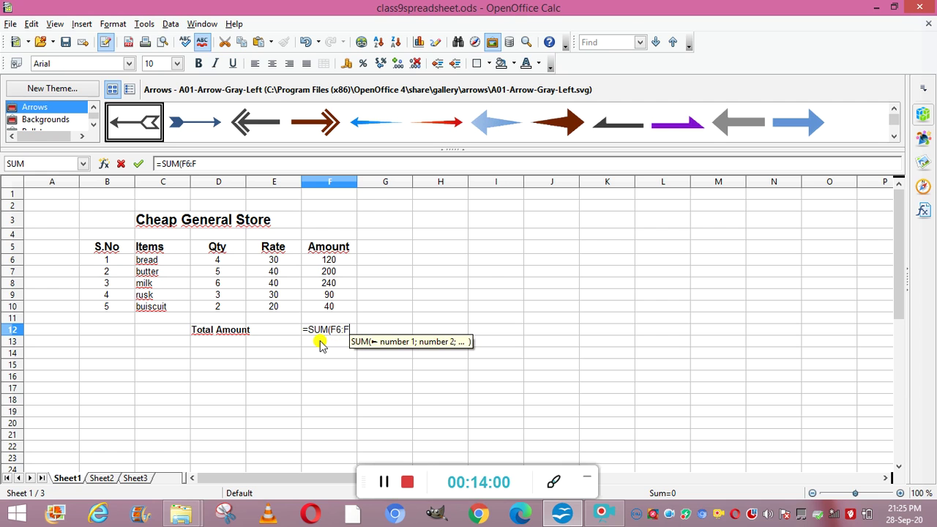
{"action": "type", "text": "10"}
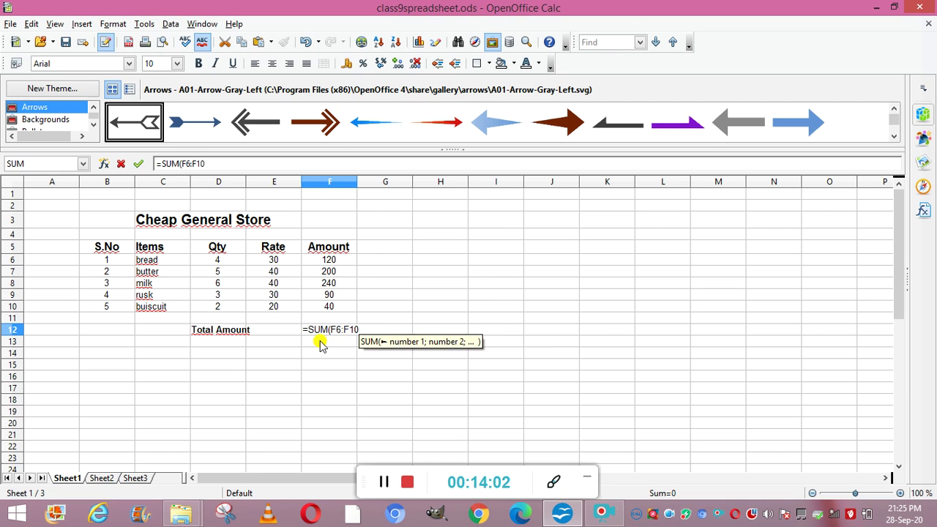
{"action": "type", "text": ")"}
{"action": "key", "text": "Return"}
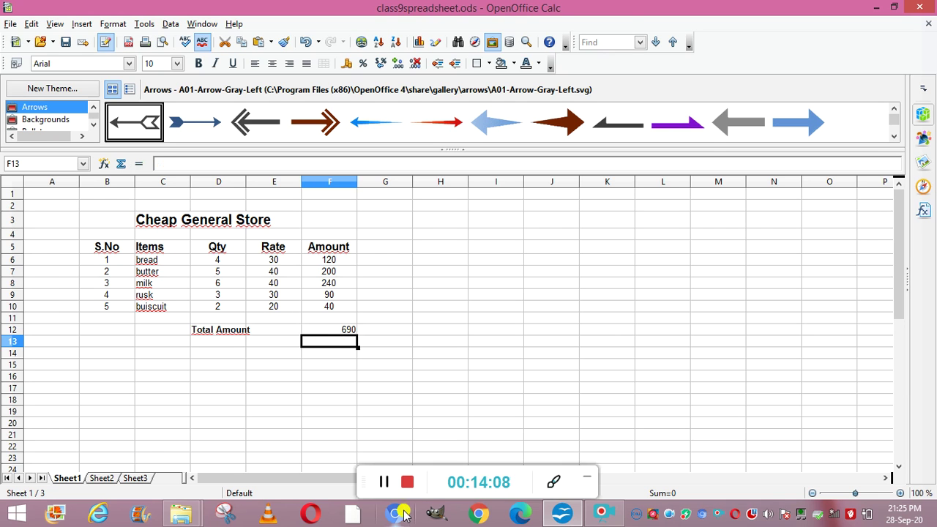
{"action": "key", "text": "ctrl+z"}
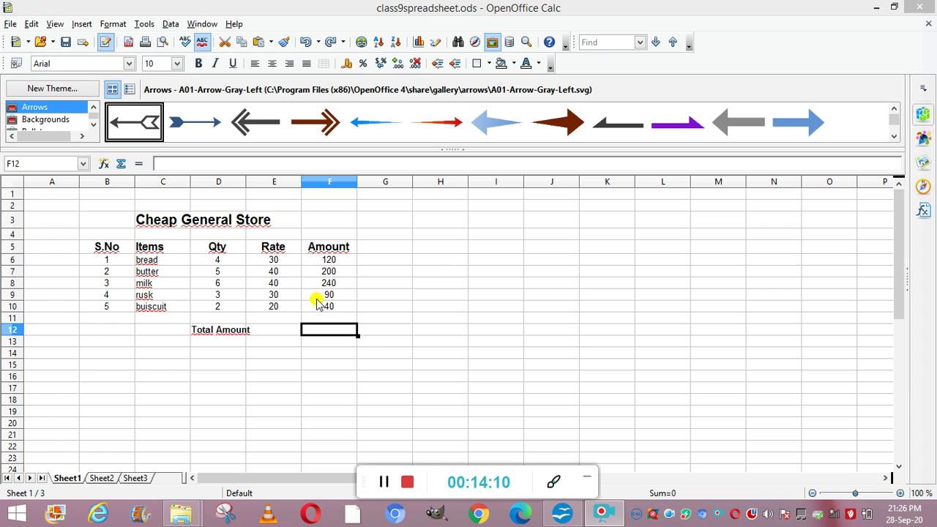
Step: Apply Subtotals with the Sum function to the amounts in F6:F10, grouped by that column, and deselect the range
{"action": "left_click", "coordinate": [326, 260]}
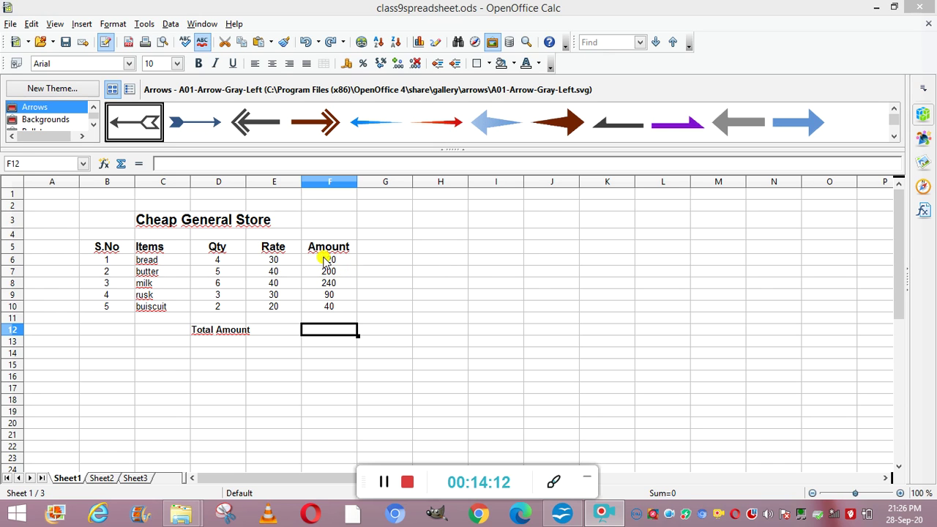
{"action": "key", "text": "shift+Down"}
{"action": "key", "text": "shift+Down"}
{"action": "key", "text": "shift+Down"}
{"action": "key", "text": "shift+Down"}
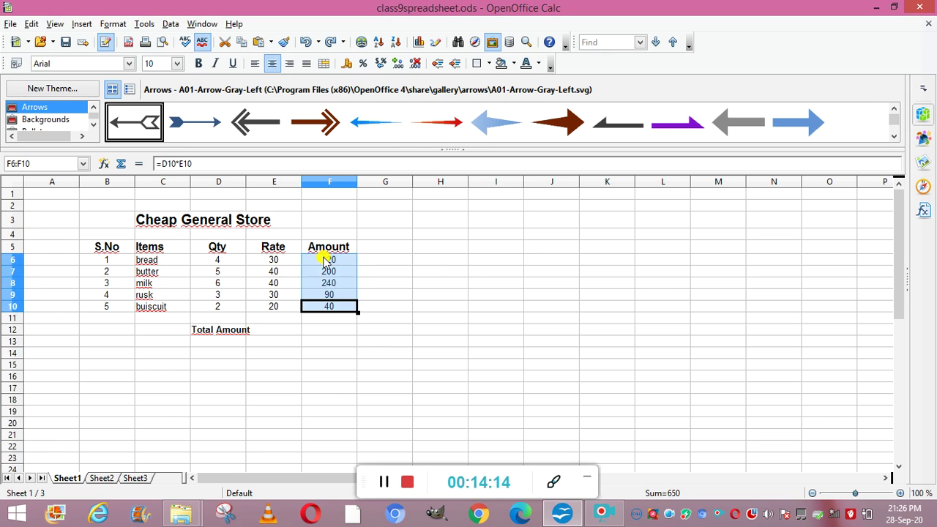
{"action": "left_click", "coordinate": [170, 24]}
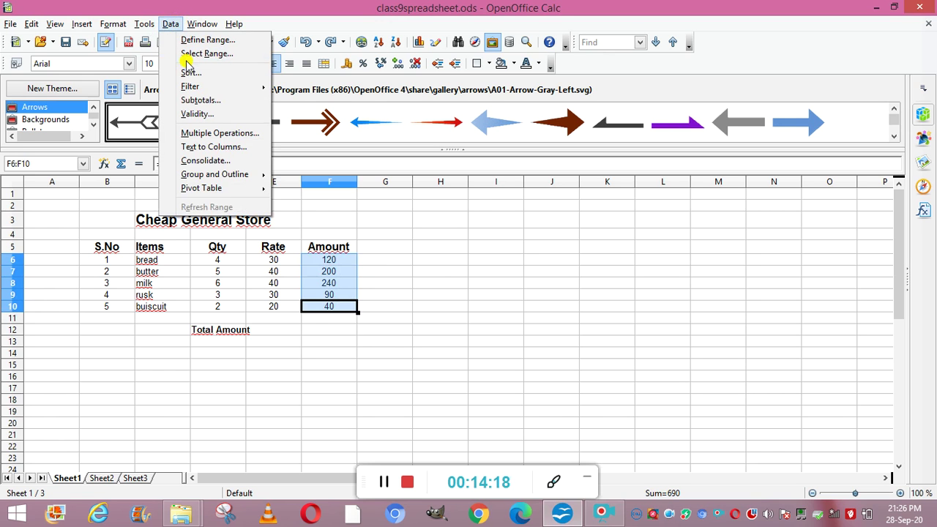
{"action": "left_click", "coordinate": [202, 100]}
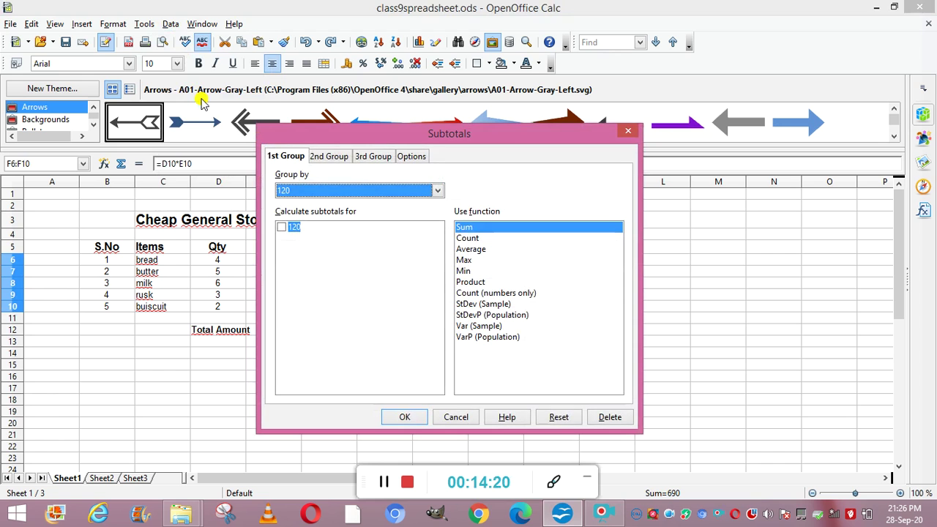
{"action": "left_click", "coordinate": [475, 227]}
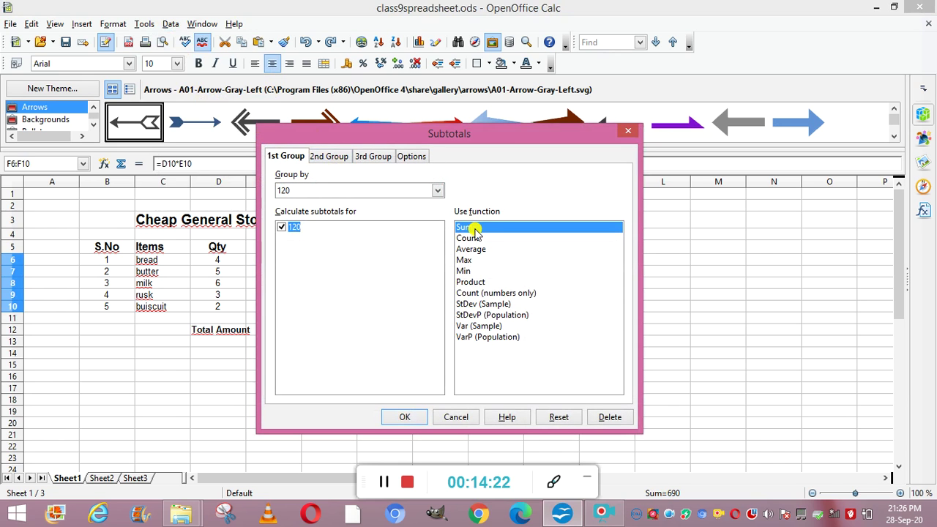
{"action": "left_click", "coordinate": [407, 416]}
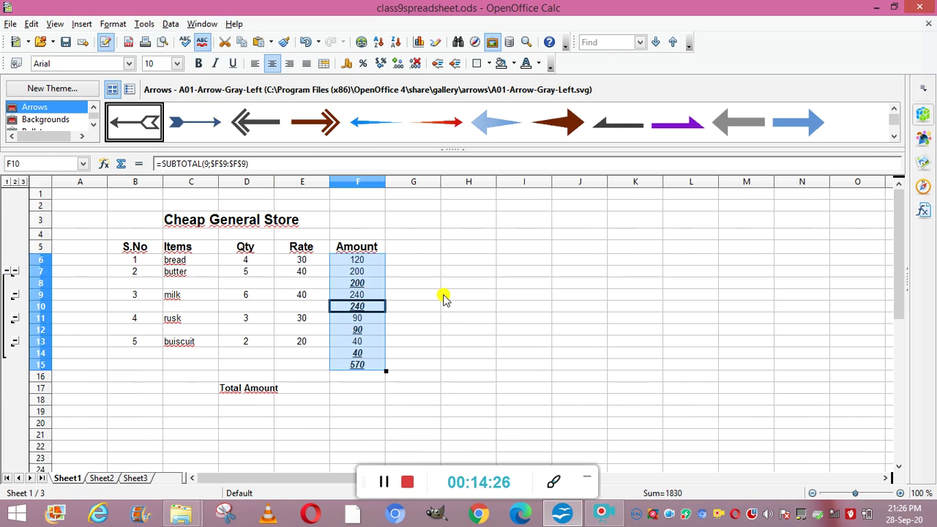
{"action": "left_click", "coordinate": [444, 295]}
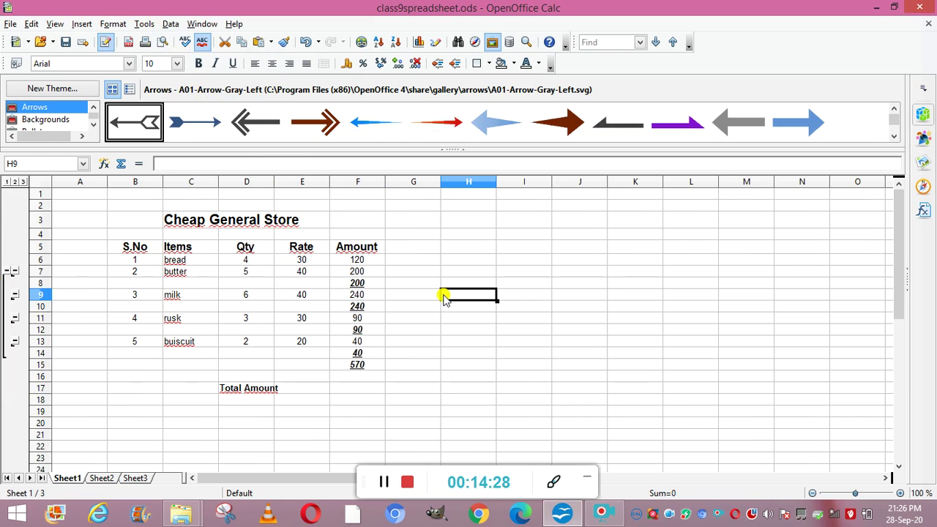
{"action": "left_click", "coordinate": [382, 481]}
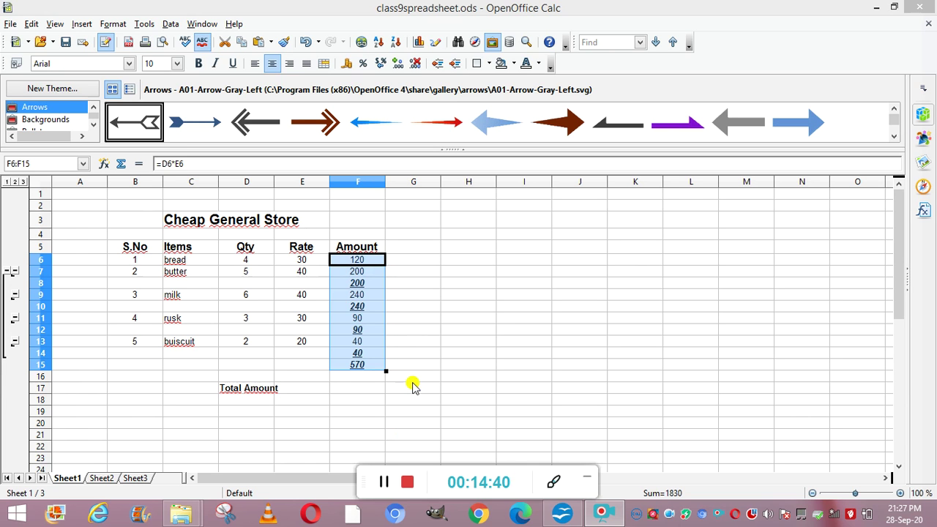
Step: Undo the subtotals inserted in the Amount column and deselect the range
{"action": "left_click", "coordinate": [473, 368]}
{"action": "key", "text": "ctrl+z"}
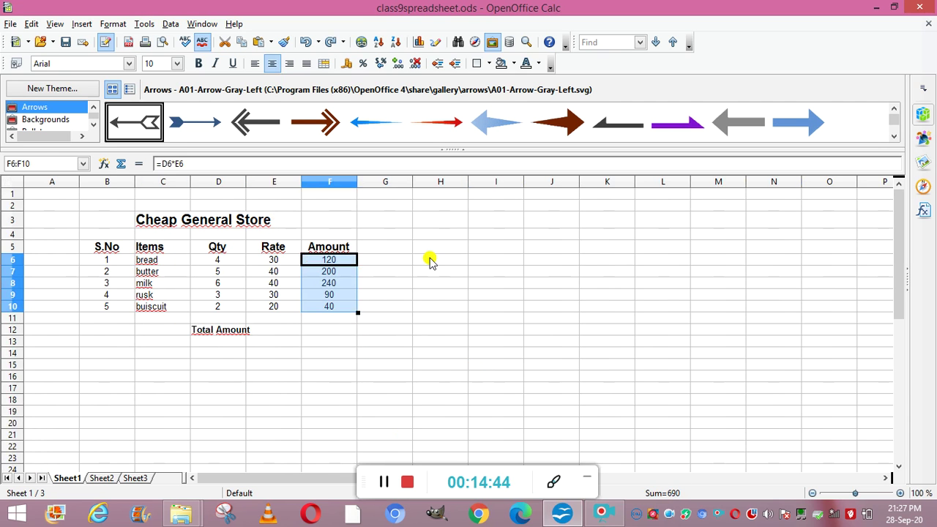
{"action": "left_click", "coordinate": [429, 257]}
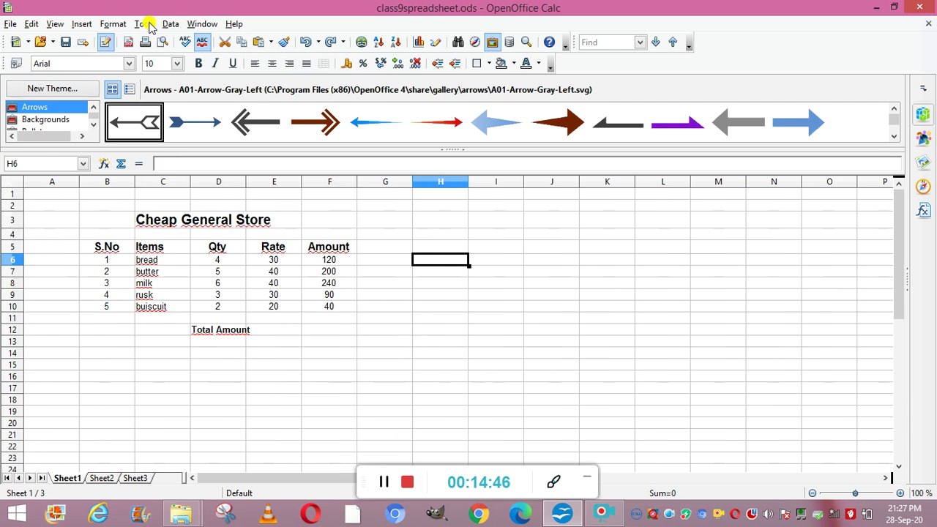
Step: Try to subtotal the amounts in F6:F10 with the Sum function and Group by set to none
{"action": "left_click", "coordinate": [323, 259]}
{"action": "key", "text": "shift+Down"}
{"action": "key", "text": "shift+Down"}
{"action": "key", "text": "shift+Down"}
{"action": "key", "text": "shift+Down"}
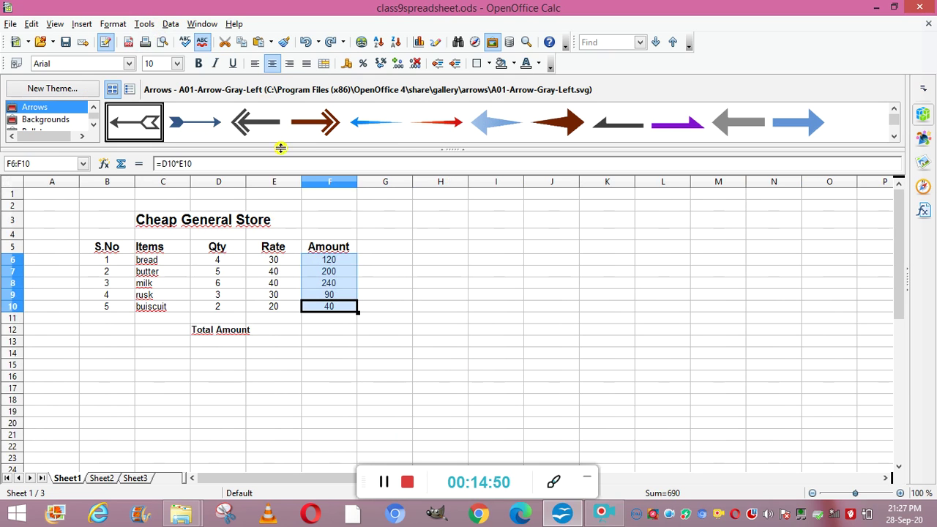
{"action": "left_click", "coordinate": [170, 24]}
{"action": "left_click", "coordinate": [222, 101]}
{"action": "left_click", "coordinate": [474, 229]}
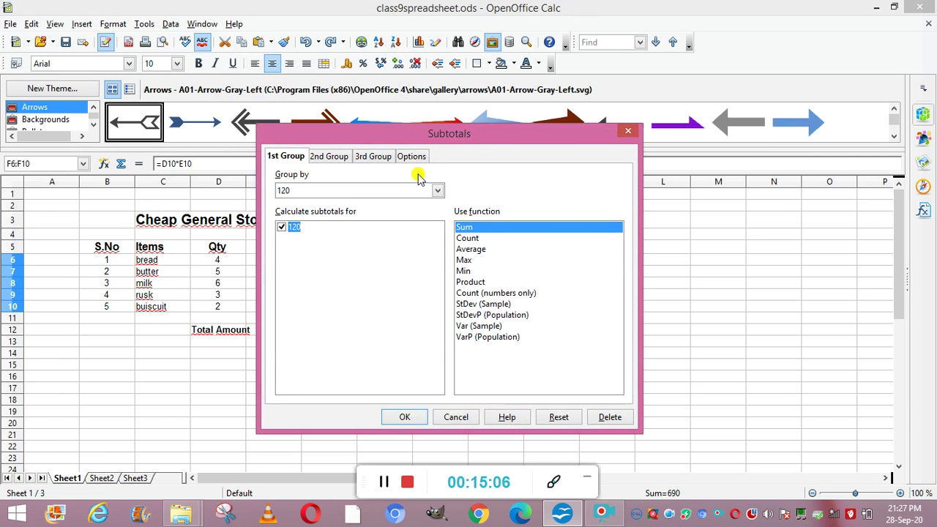
{"action": "left_click", "coordinate": [436, 192]}
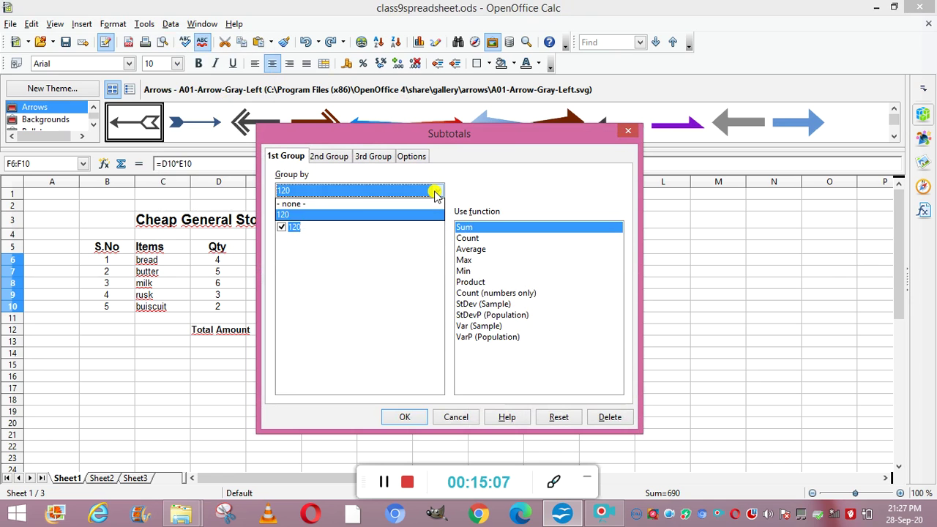
{"action": "left_click", "coordinate": [367, 206]}
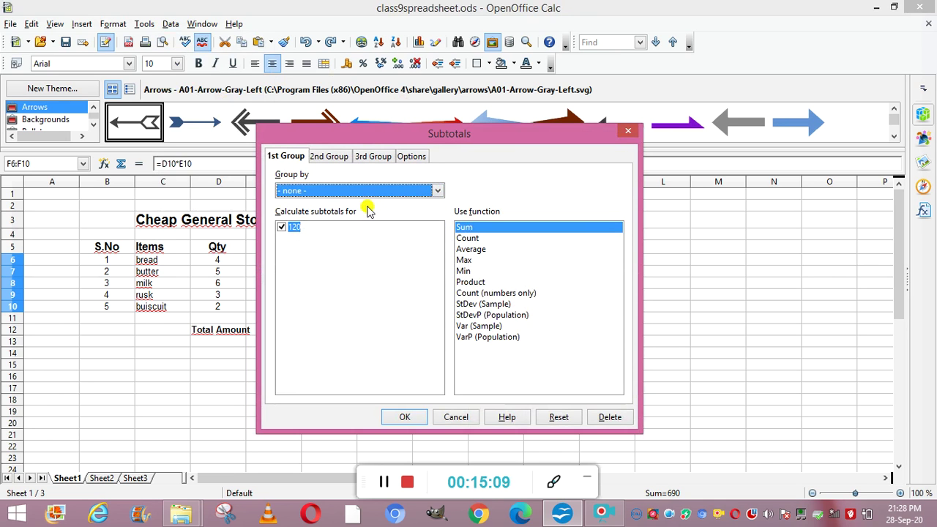
{"action": "left_click", "coordinate": [421, 422]}
{"action": "left_click", "coordinate": [341, 346]}
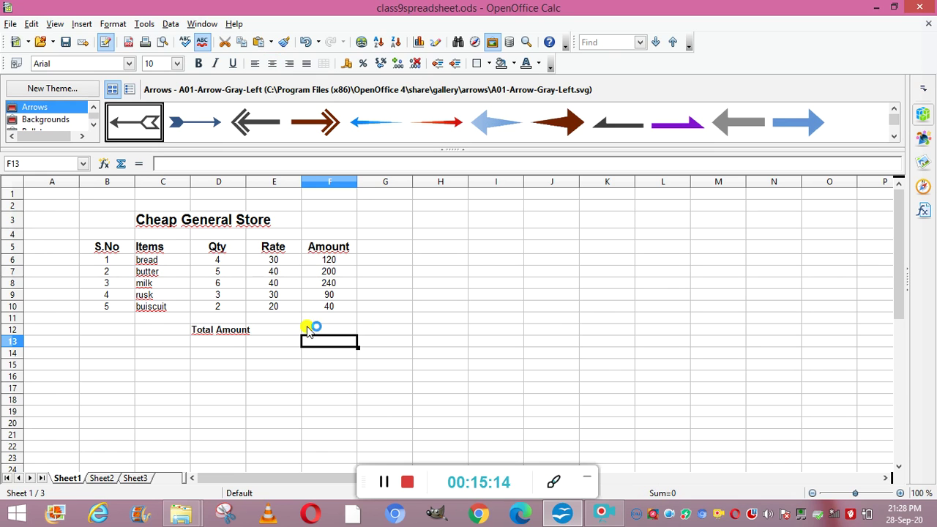
{"action": "left_click", "coordinate": [383, 481]}
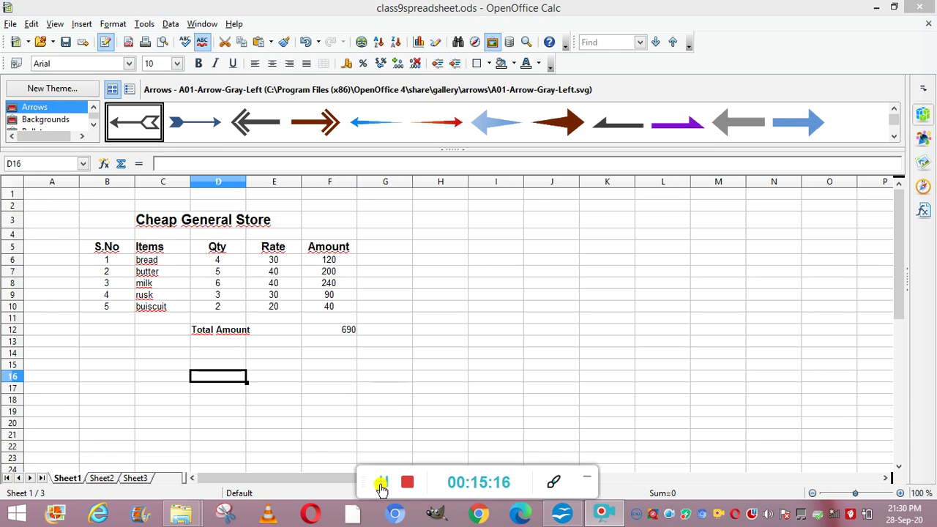